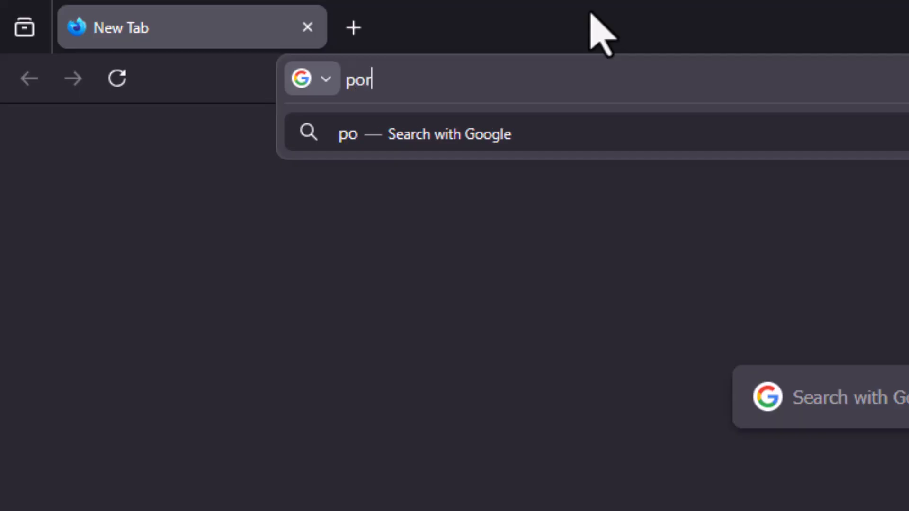
Step: Load the DiaryBook portal address (portal.diarybook.com) to reach its sign-in page
text(yb)
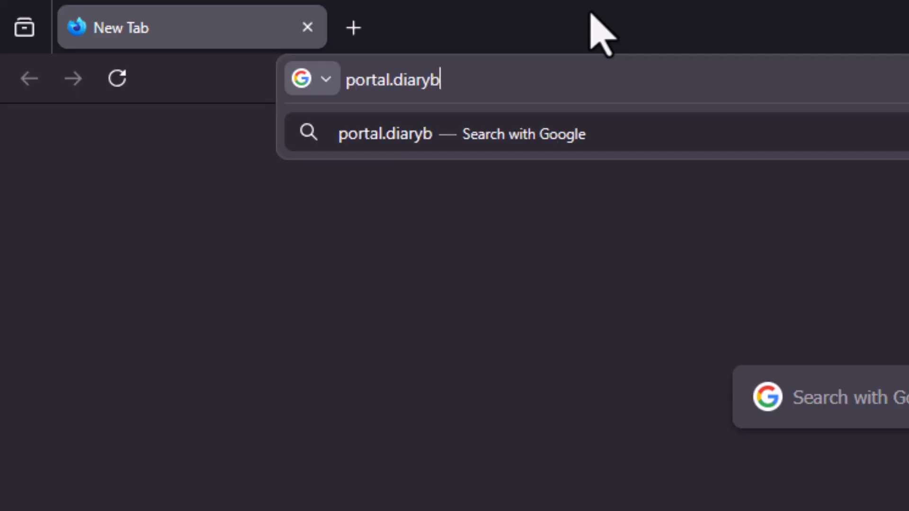
text(ook.com)
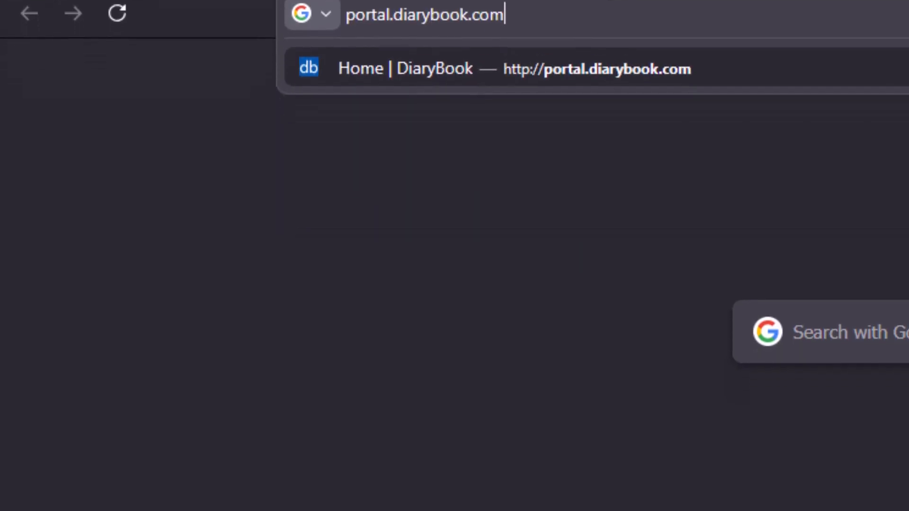
key(Return)
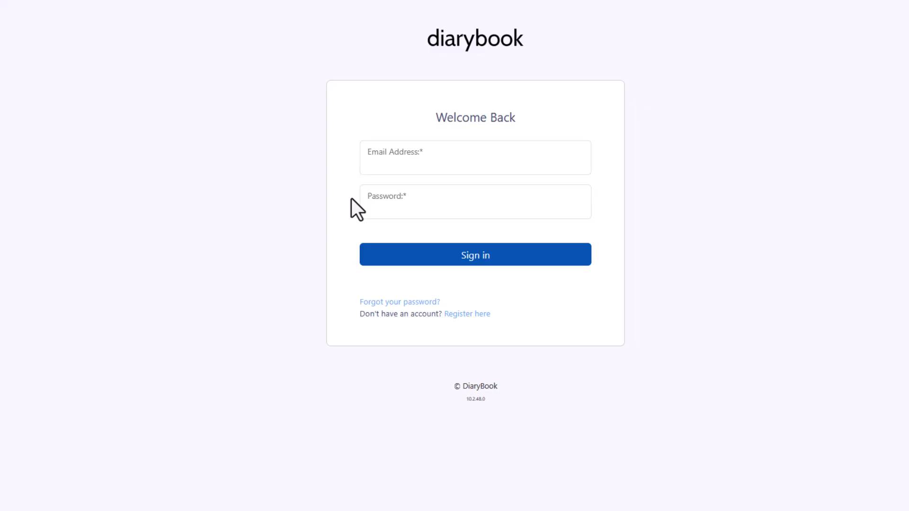
Step: Enter the staff account's email address and password on the sign-in page and submit them
click(384, 173)
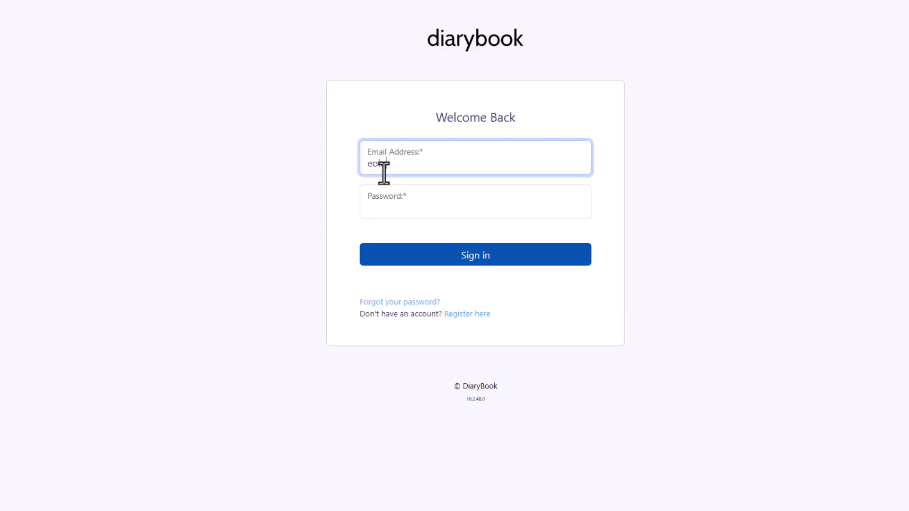
key(Tab)
text(password1)
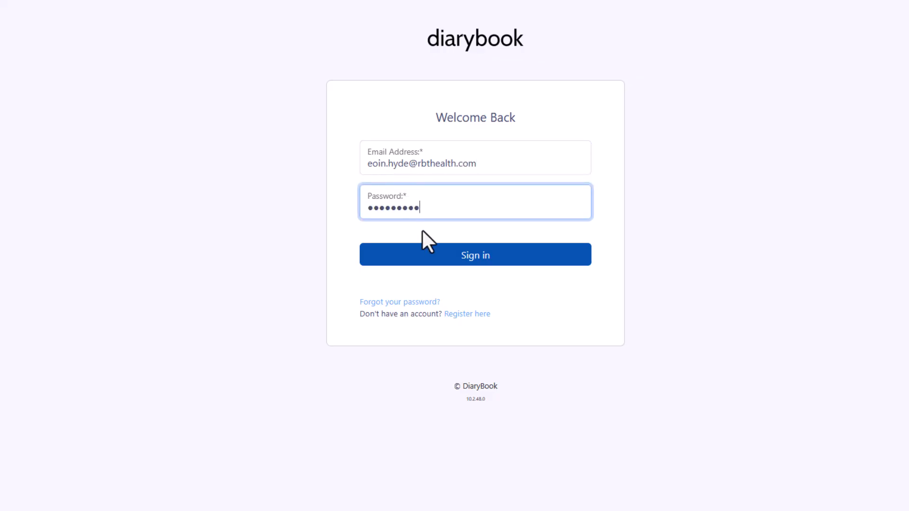
click(433, 258)
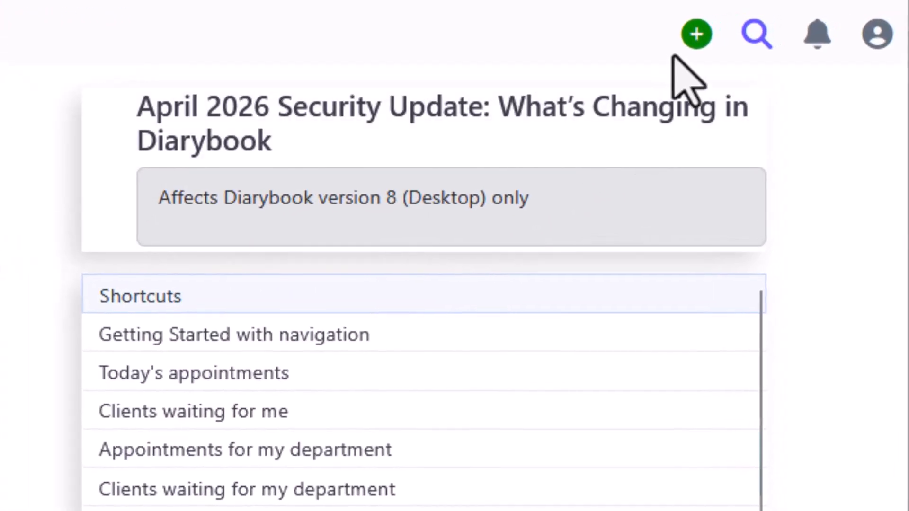
Step: Add a new client with the client's first name, last name and Irish mobile number
click(791, 16)
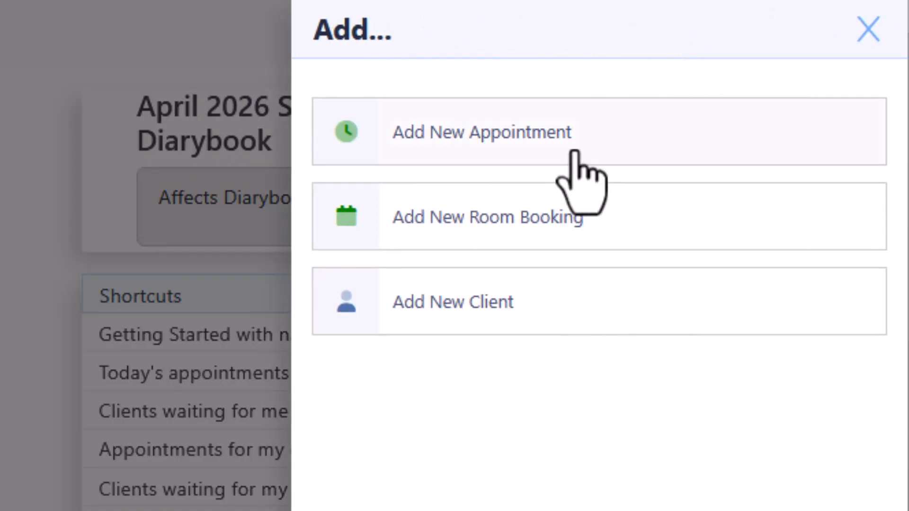
click(483, 303)
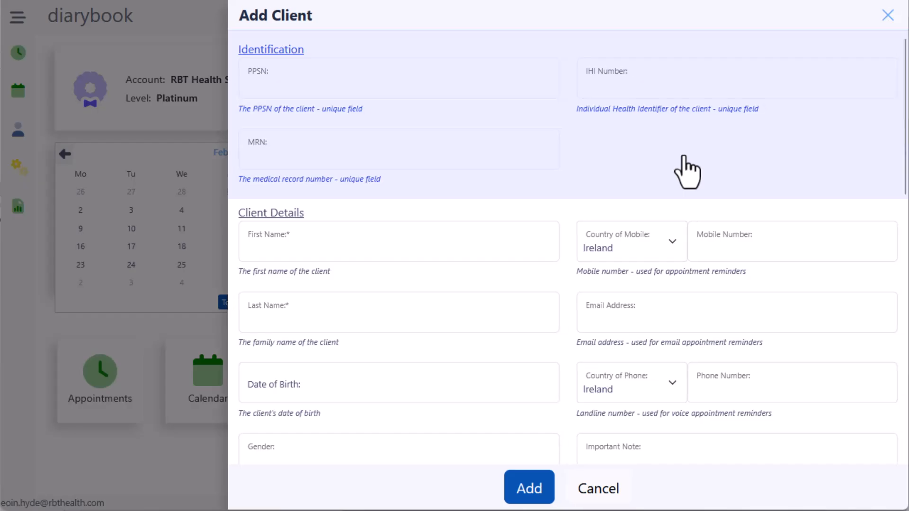
click(390, 244)
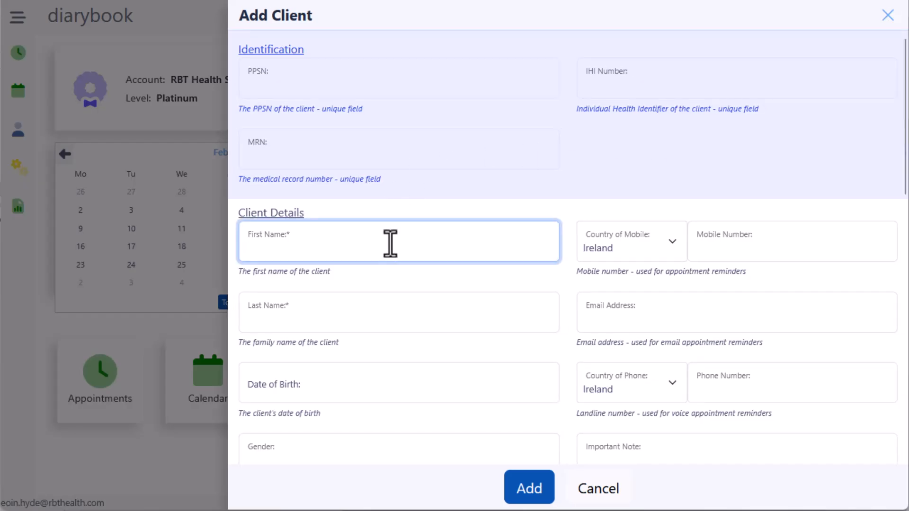
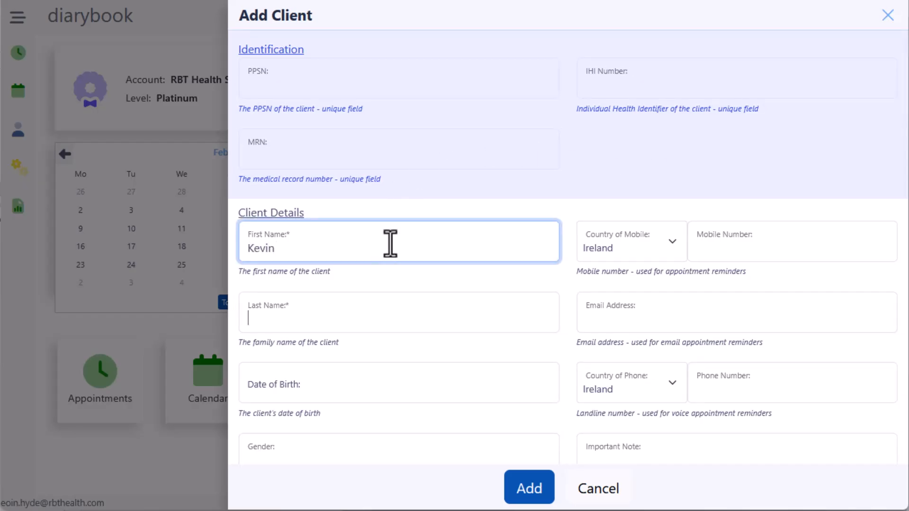
key(Tab)
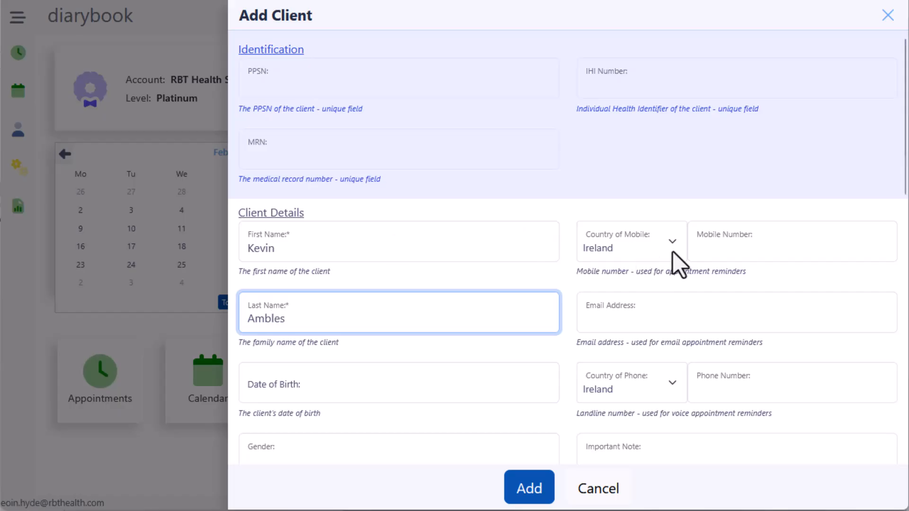
click(709, 252)
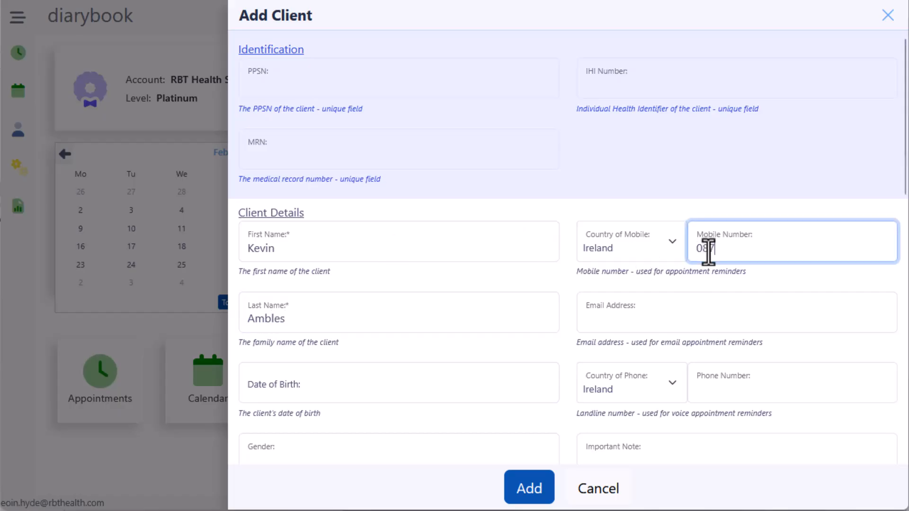
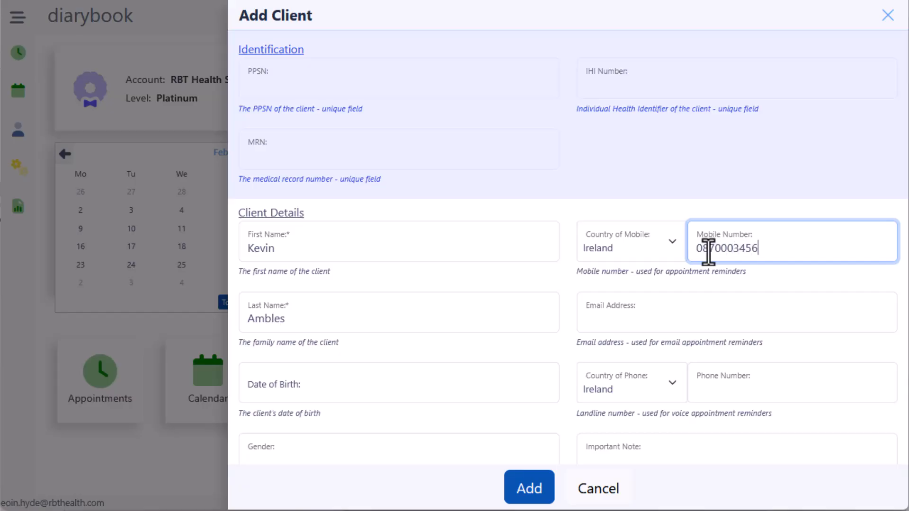
click(538, 487)
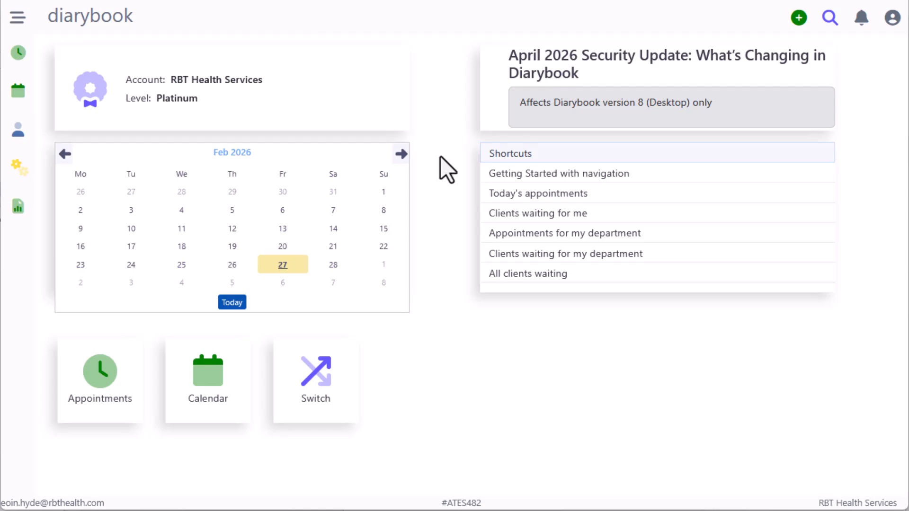
Step: Open the Client List from the sidebar, showing clients 1–100 of 13800
click(18, 150)
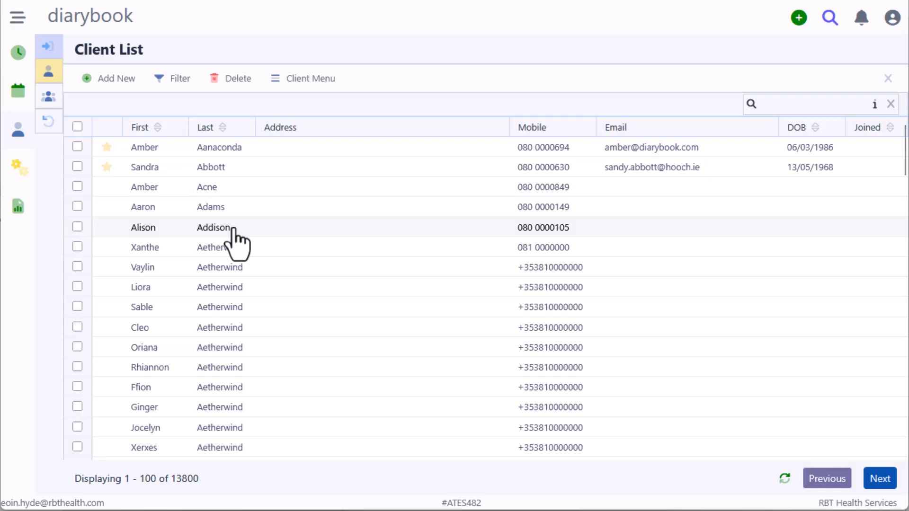
click(52, 56)
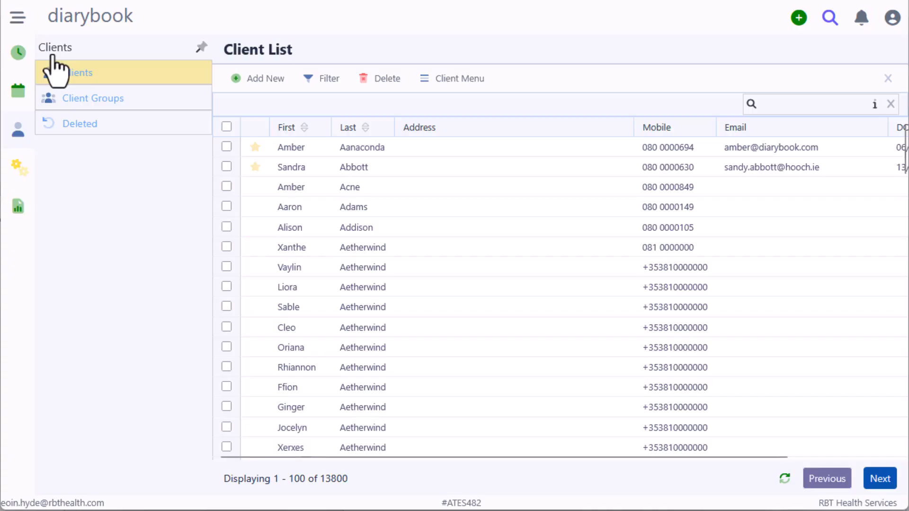
click(52, 57)
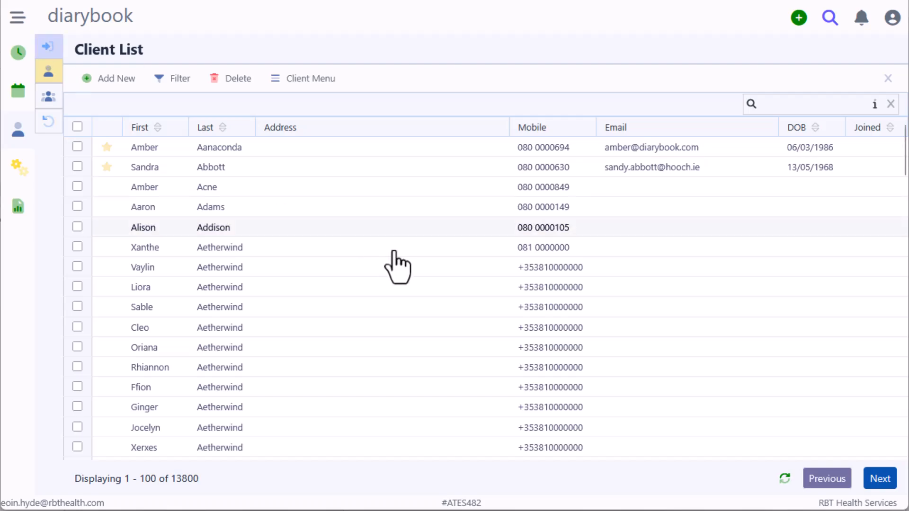
scroll(399, 265, down, 12)
scroll(399, 265, up, 8)
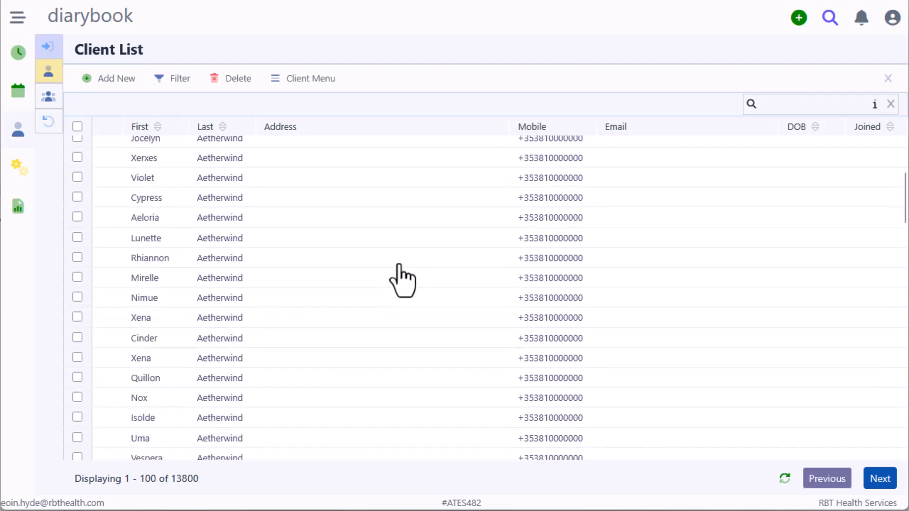
scroll(401, 280, up, 5)
Step: Search the list by the new client's first name and open the first match's edit form
click(782, 104)
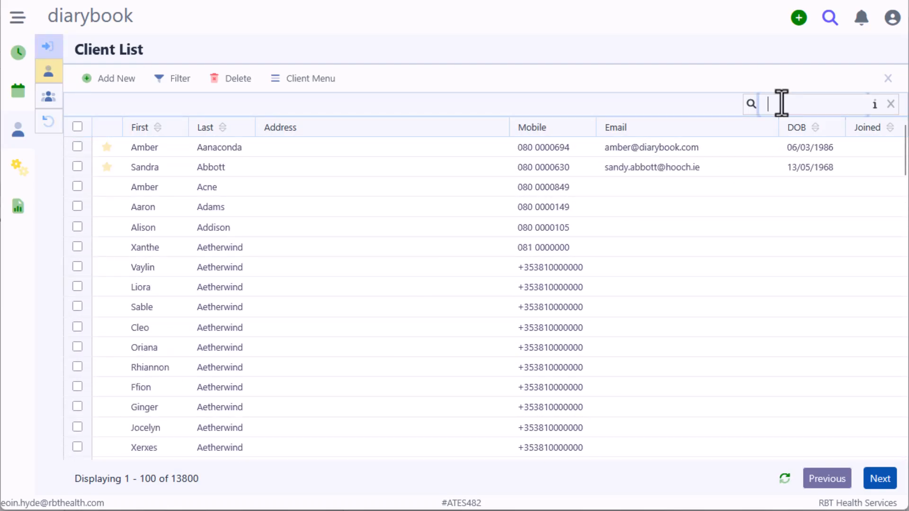
text(kevin)
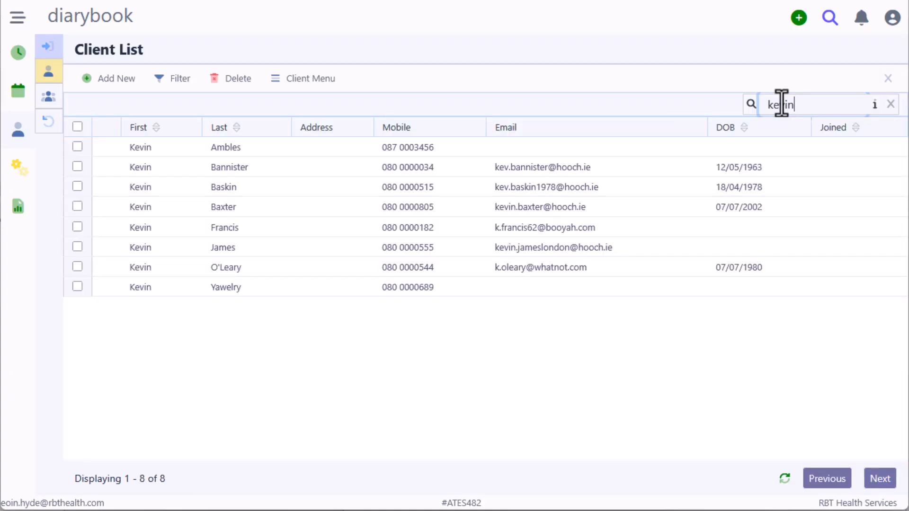
click(183, 150)
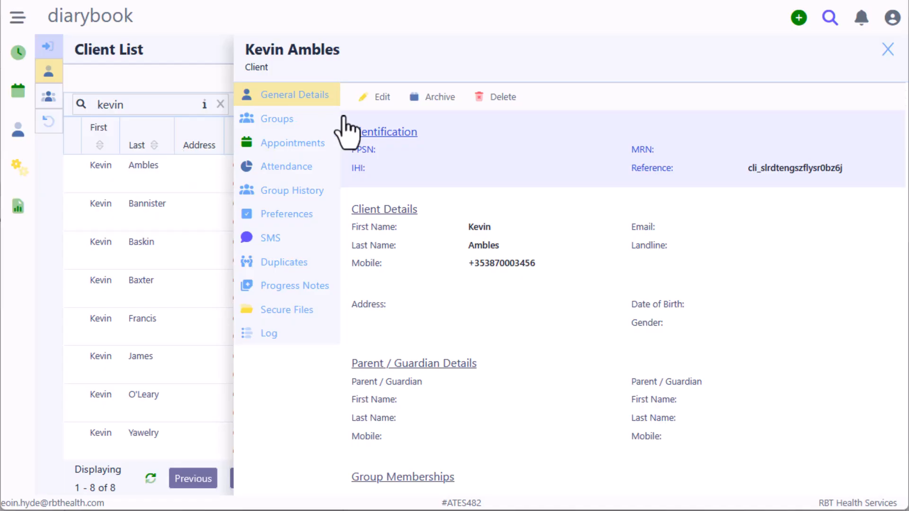
click(380, 99)
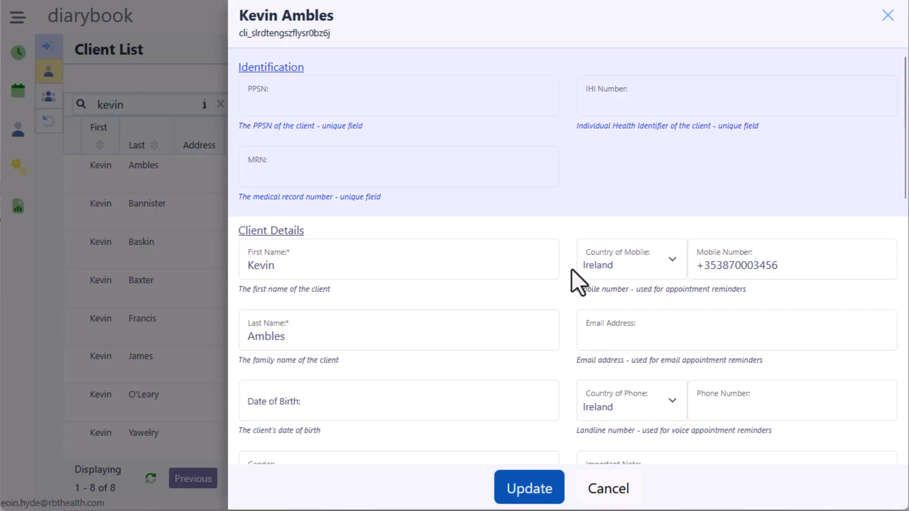
Step: Look through the Edit client form, then cancel it without saving any changes
scroll(572, 269, down, 2)
scroll(572, 269, down, 3)
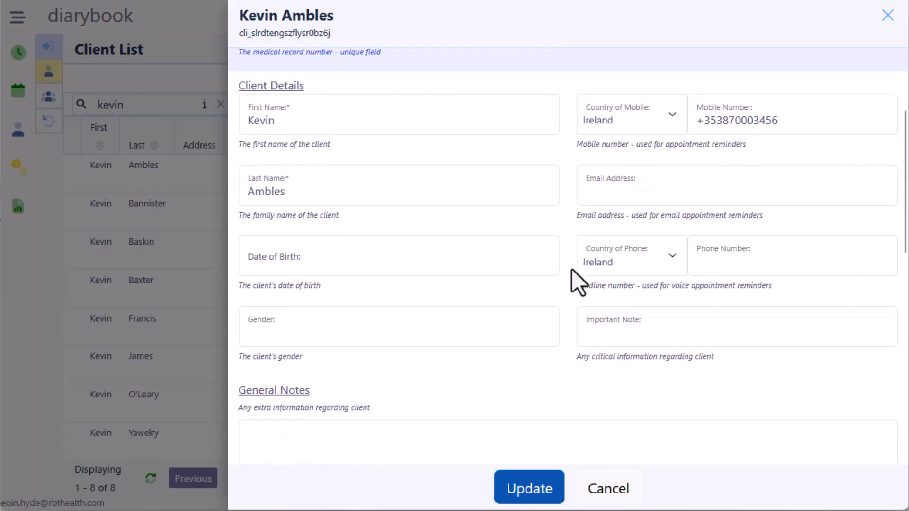
scroll(573, 269, down, 3)
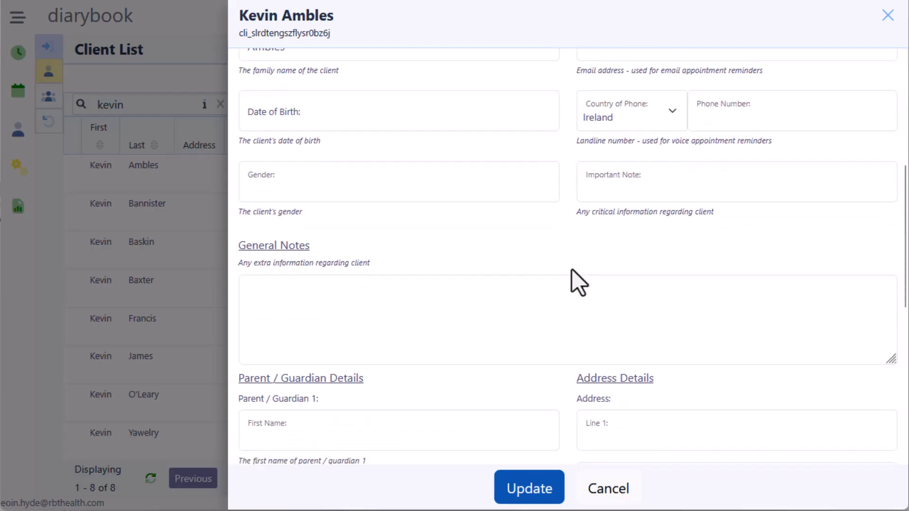
scroll(572, 269, down, 2)
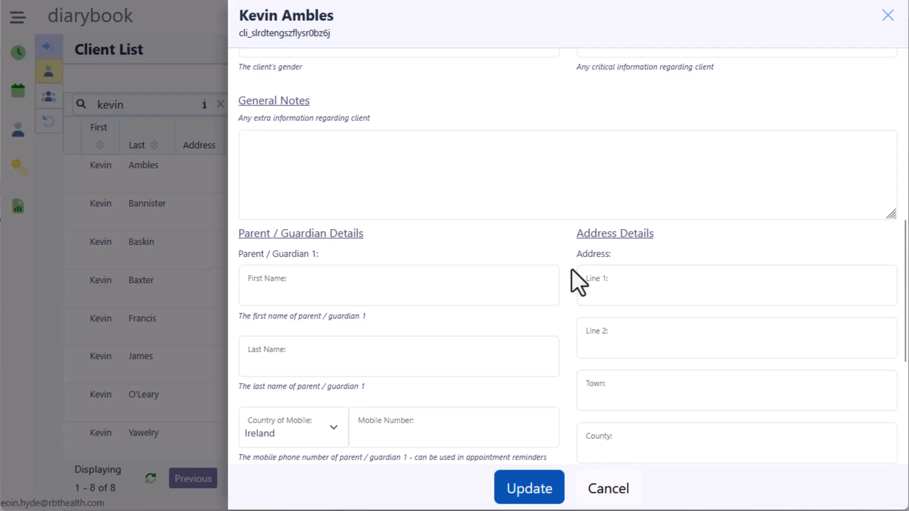
scroll(572, 269, down, 2)
scroll(572, 269, down, 1)
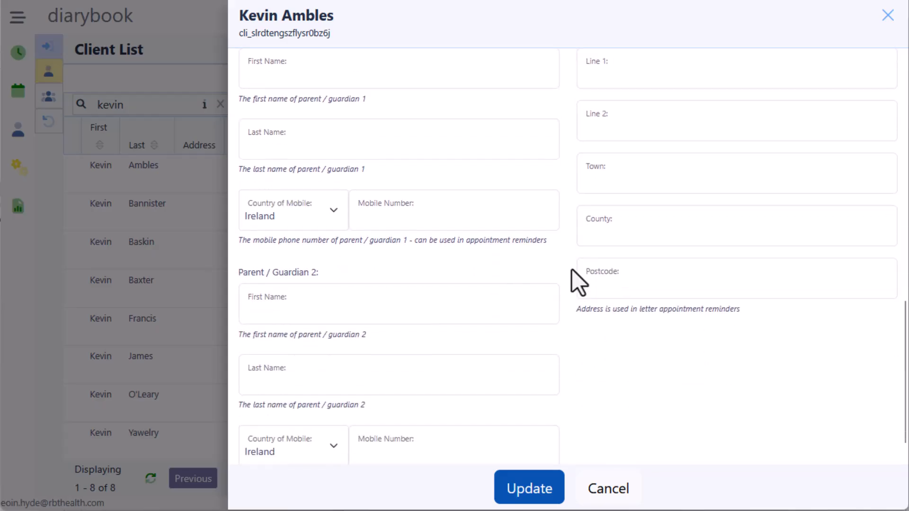
scroll(572, 269, down, 1)
scroll(572, 270, up, 5)
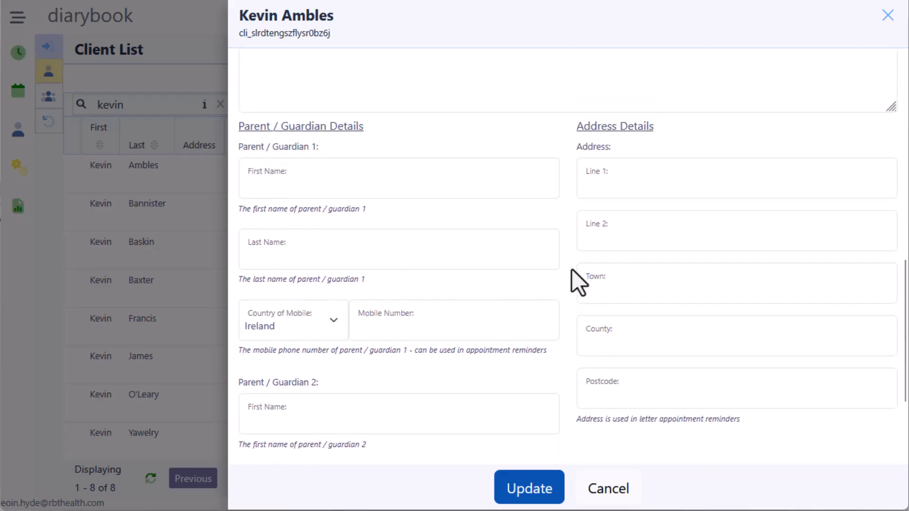
scroll(572, 269, up, 10)
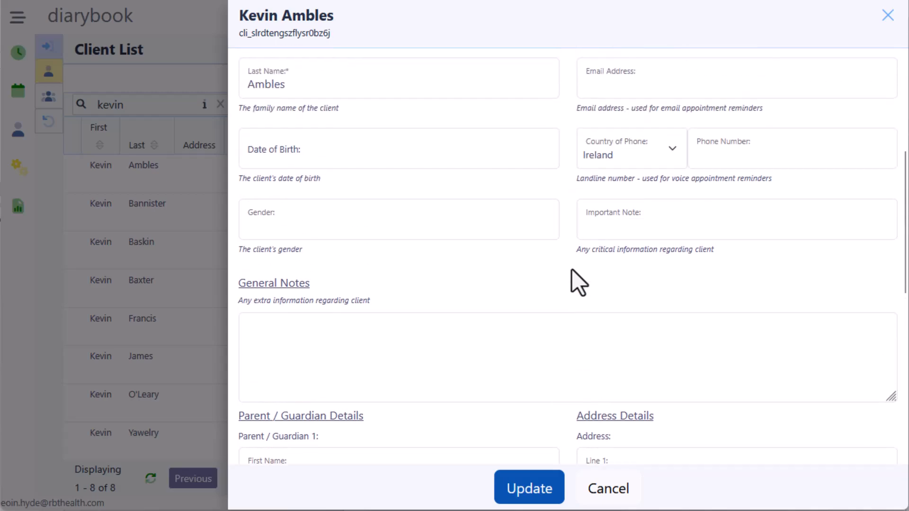
scroll(572, 269, up, 1)
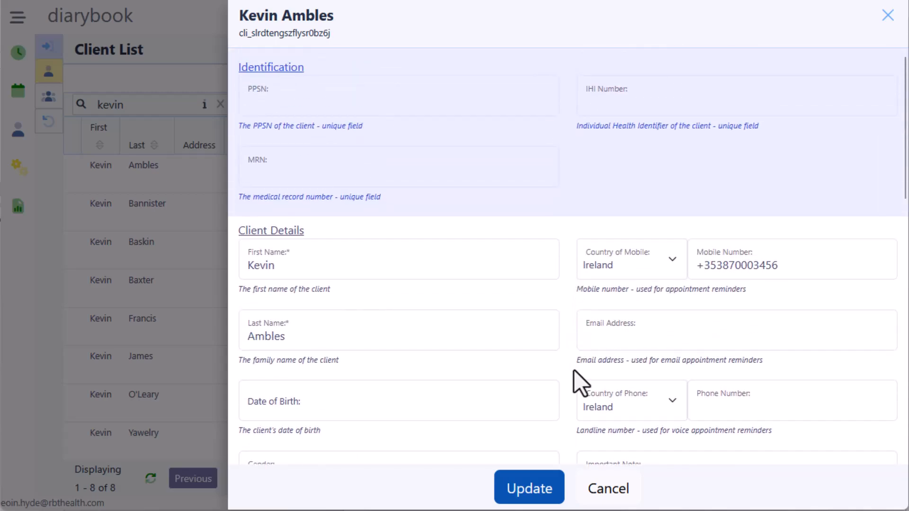
click(607, 495)
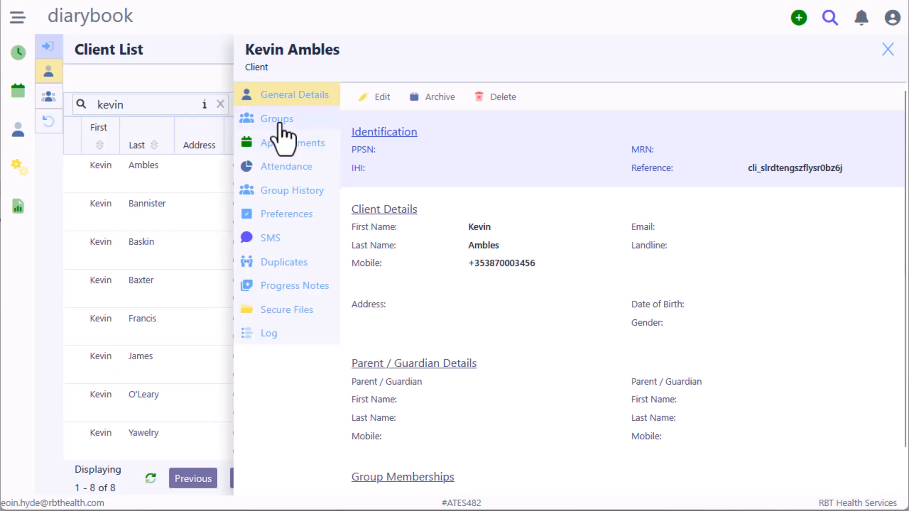
Step: Put the client in the For Review group from the Groups tab
click(279, 124)
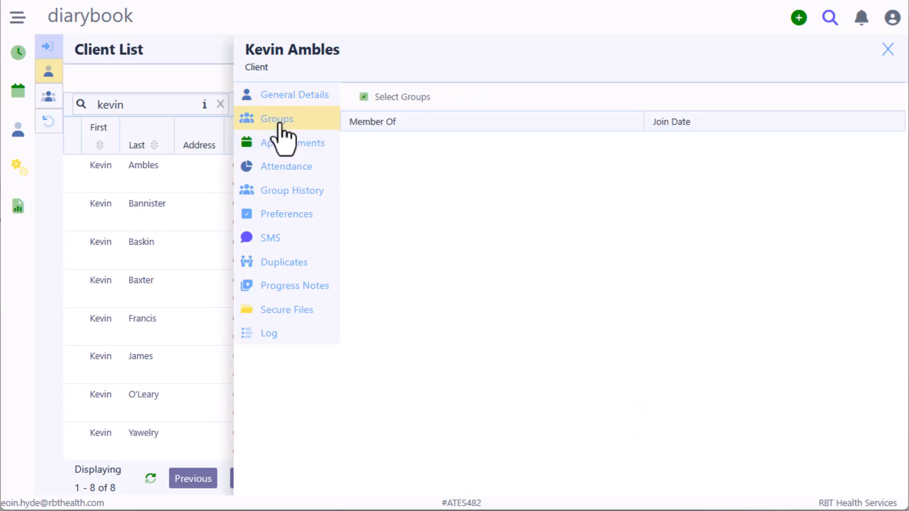
click(392, 101)
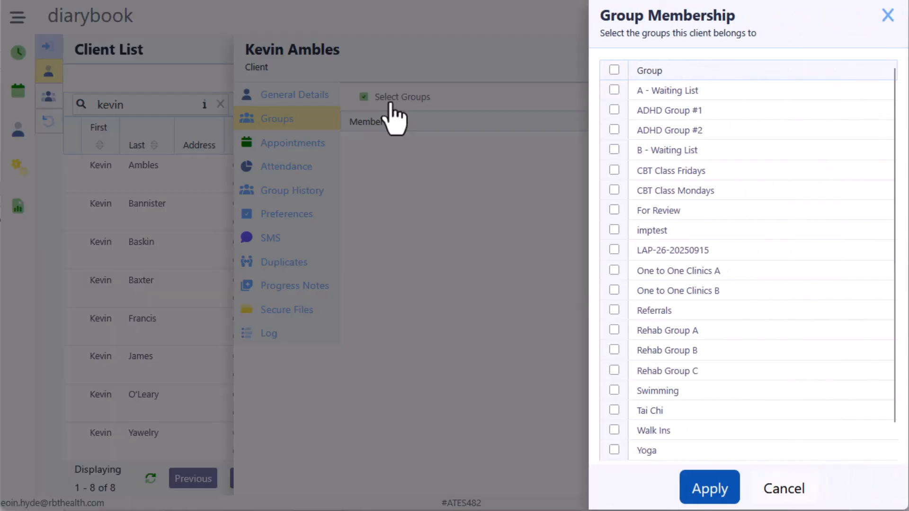
click(611, 211)
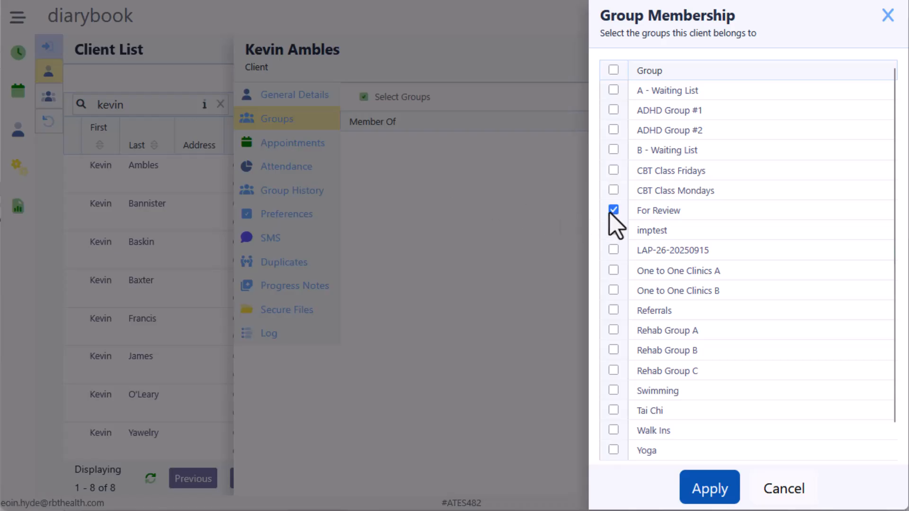
click(709, 487)
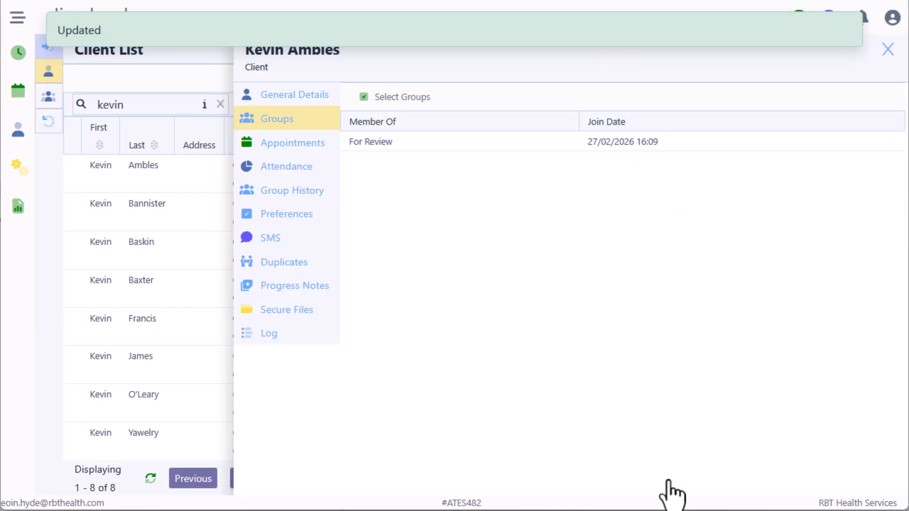
Step: View the details of the next three matching clients, then close the details panel
click(140, 228)
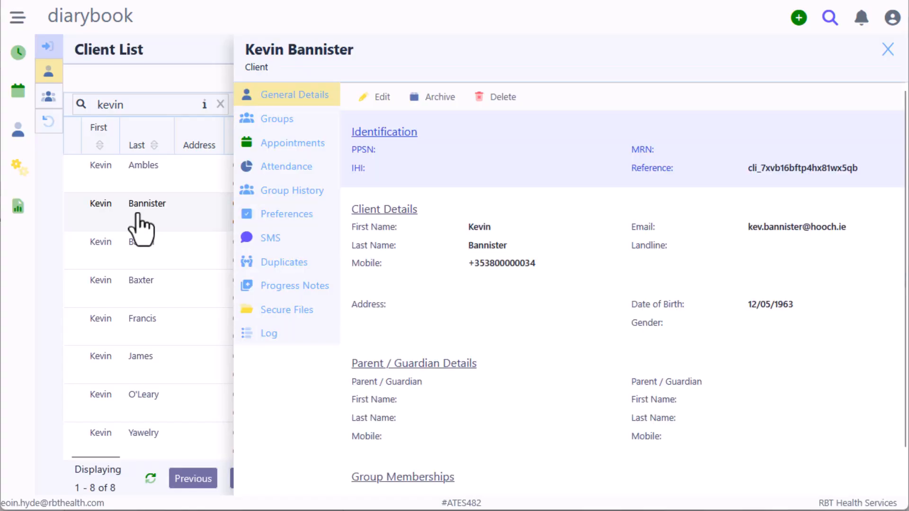
click(139, 262)
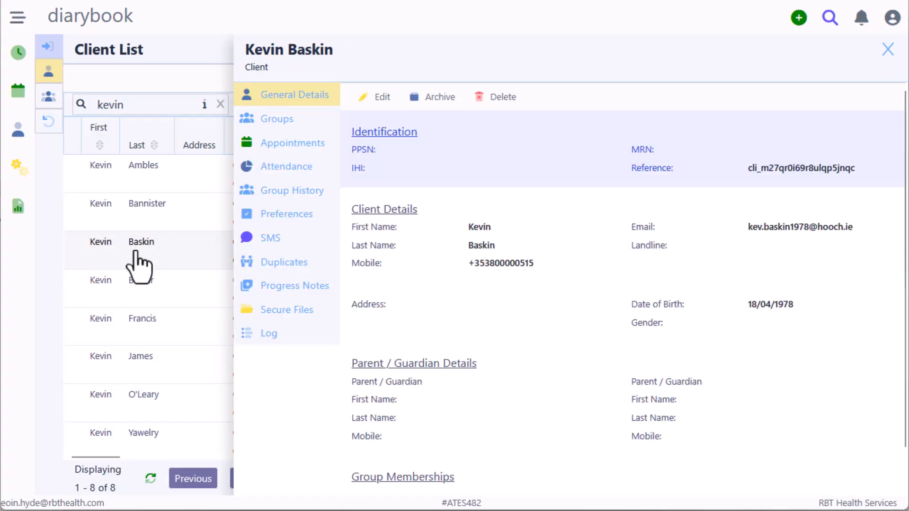
click(138, 296)
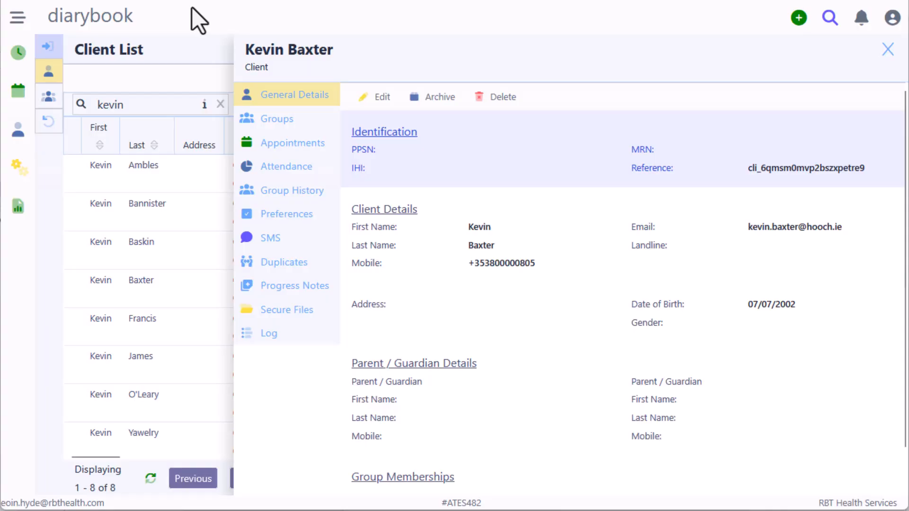
click(887, 50)
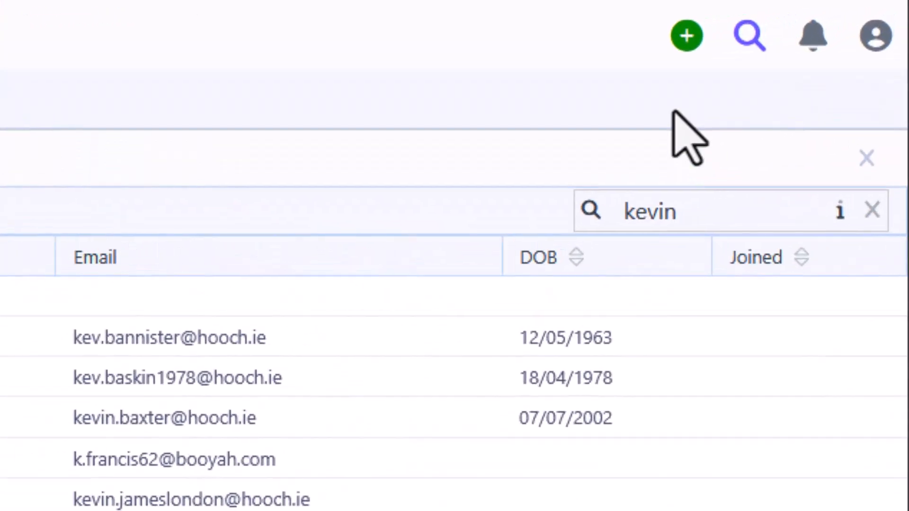
Step: Start a new appointment and add the For Review client by searching the Clients field
click(788, 19)
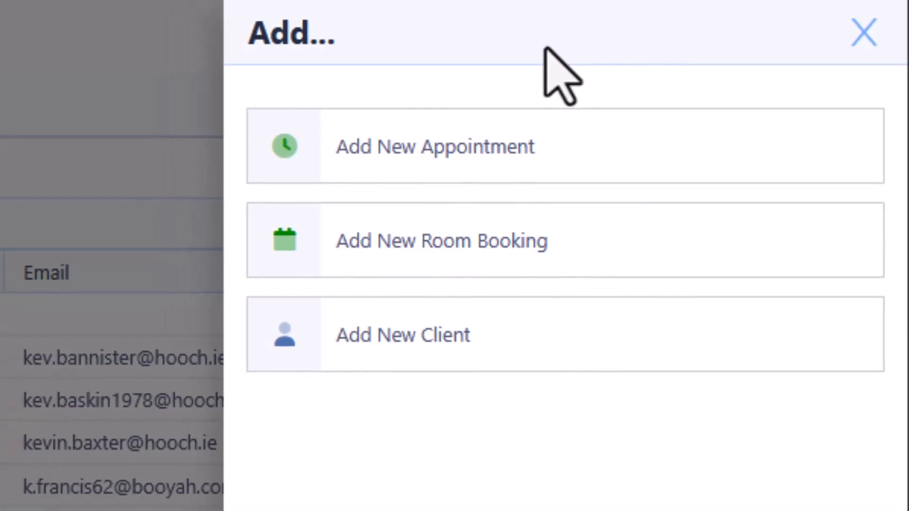
click(381, 164)
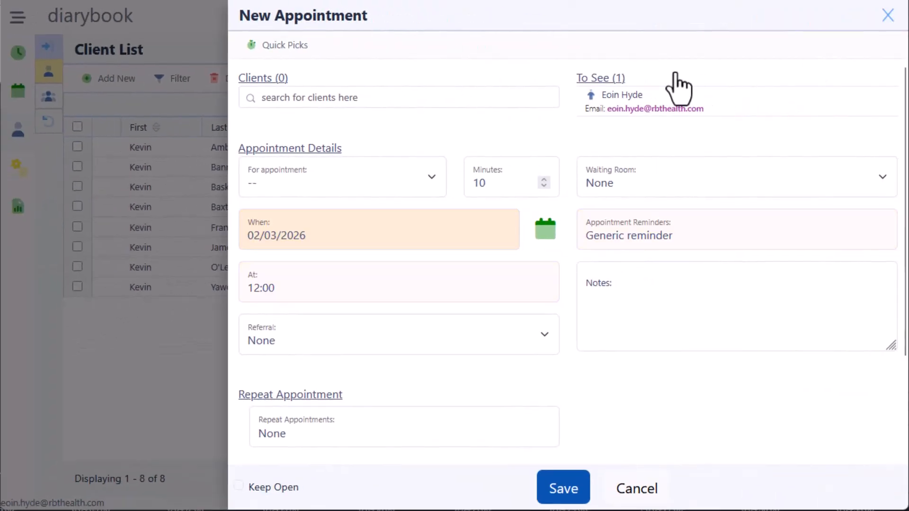
click(295, 101)
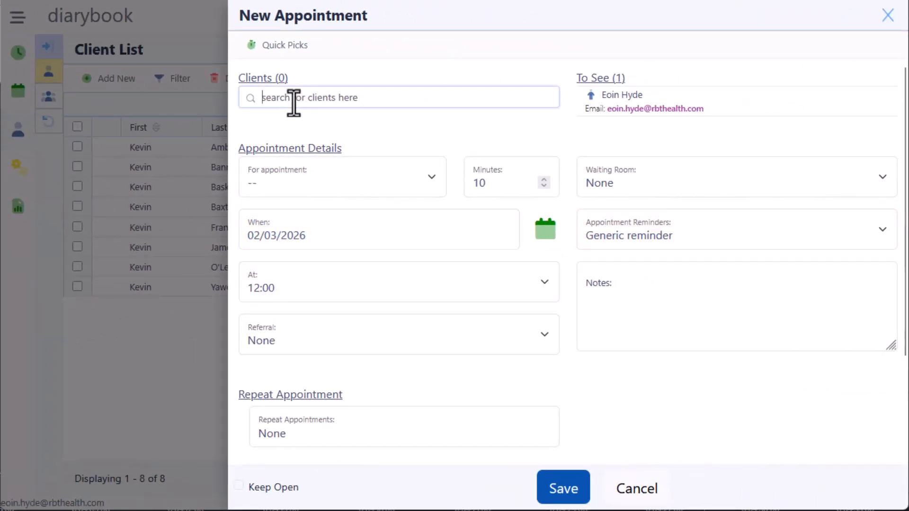
text(kevin)
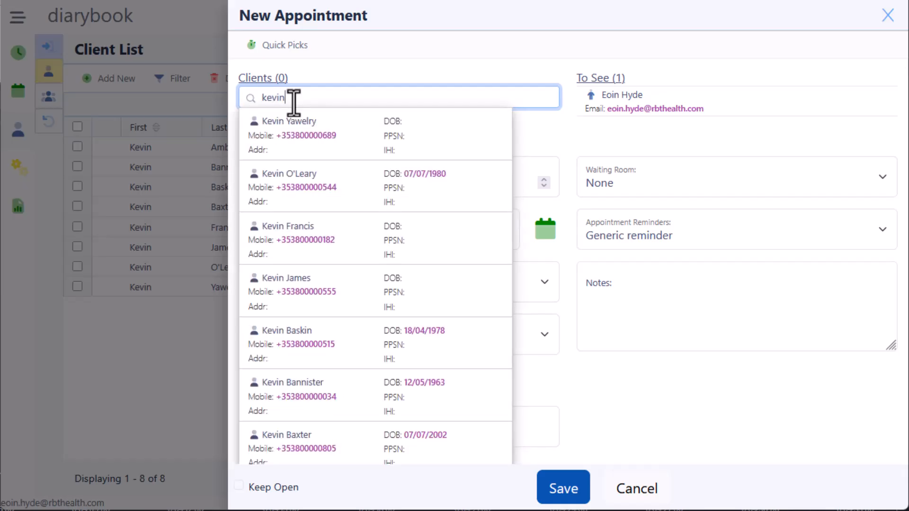
text( a)
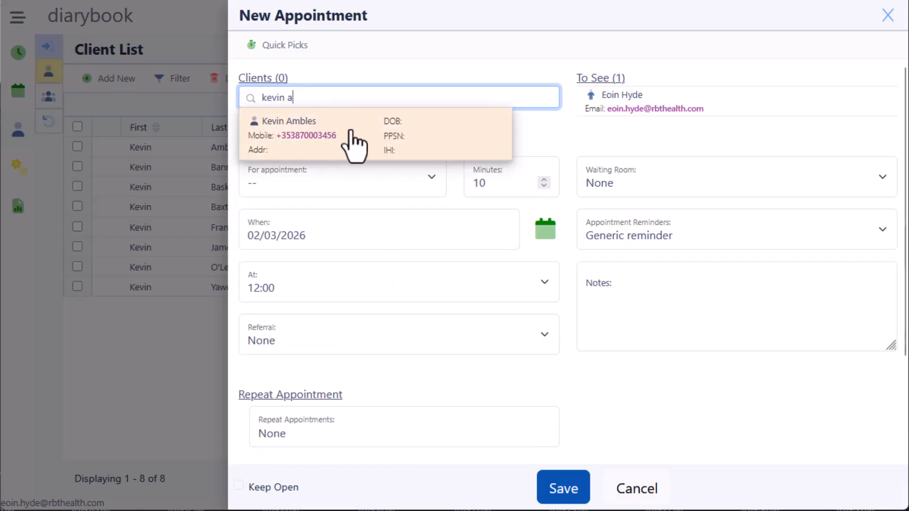
click(351, 132)
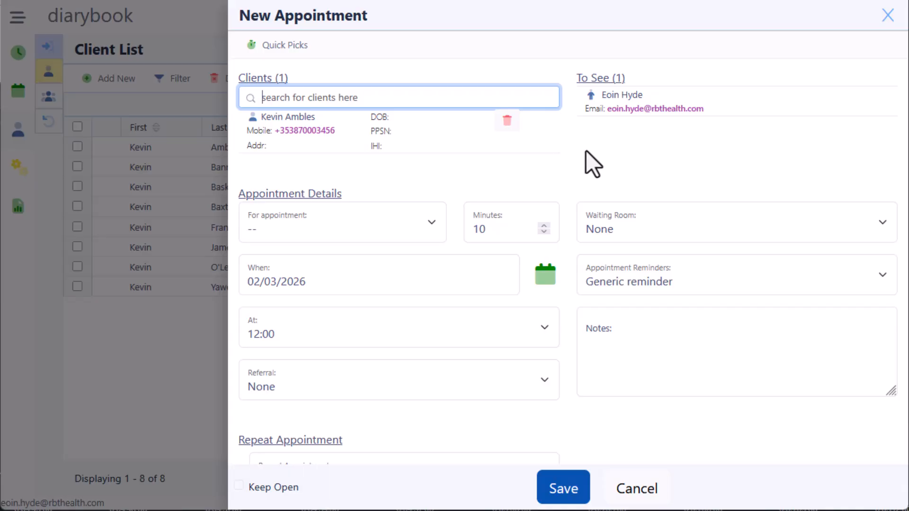
Step: Set the appointment to Consultation - 30 on 2 March 2026, starting at 11:00
click(384, 229)
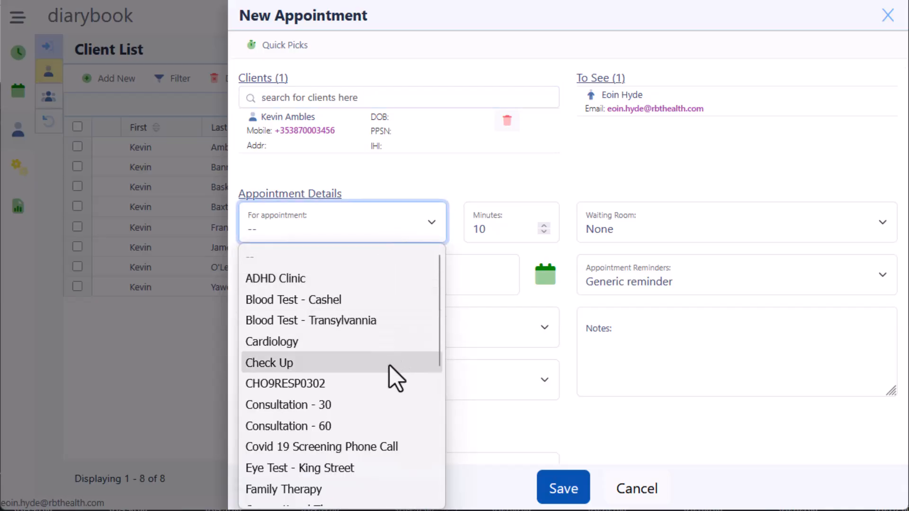
click(387, 405)
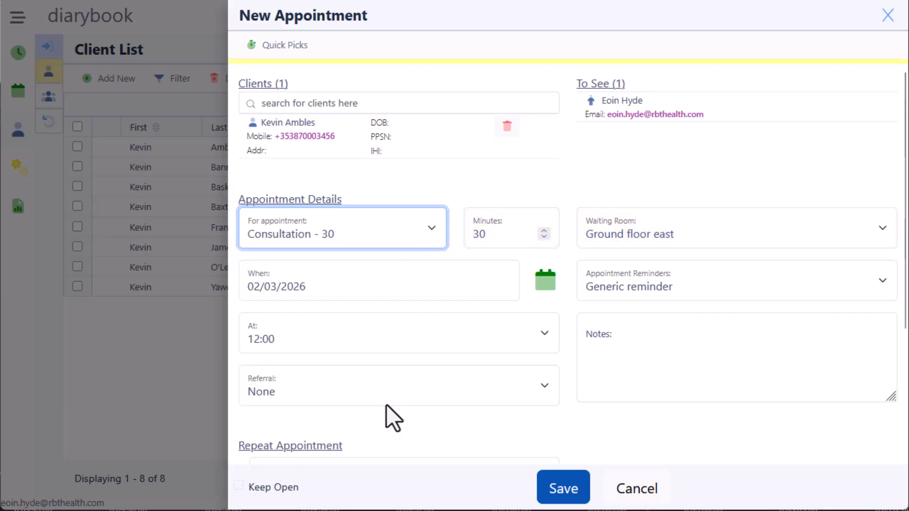
click(371, 287)
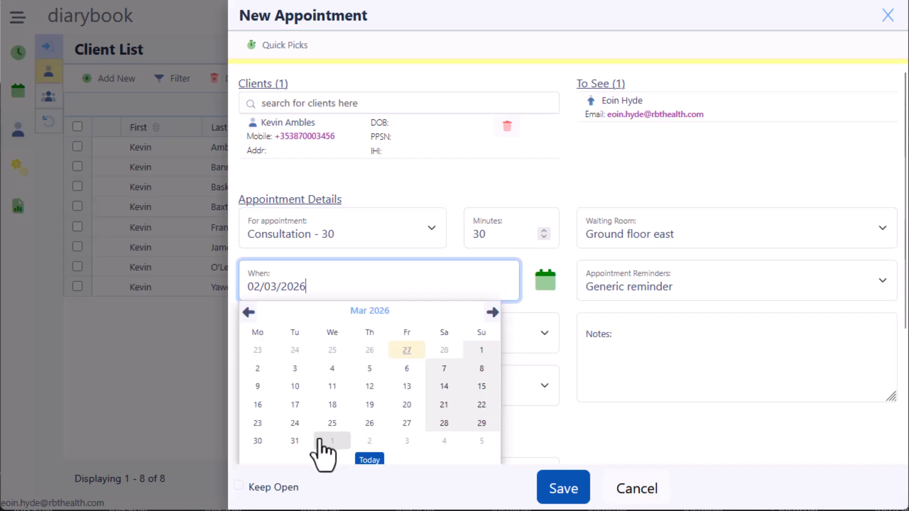
click(260, 371)
click(297, 345)
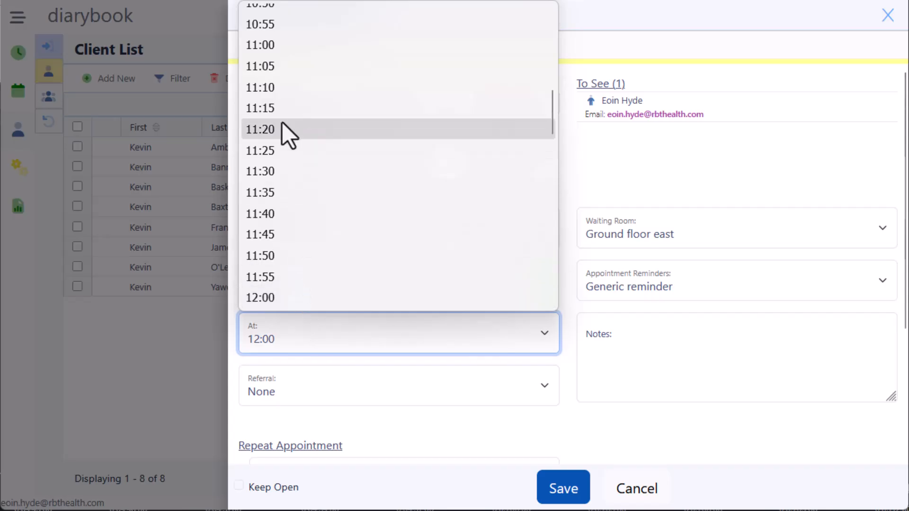
click(279, 47)
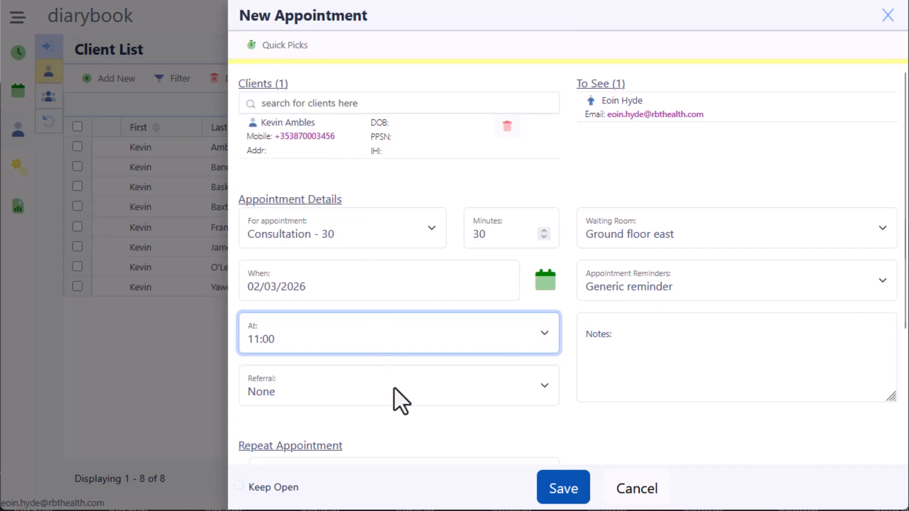
scroll(398, 399, down, 2)
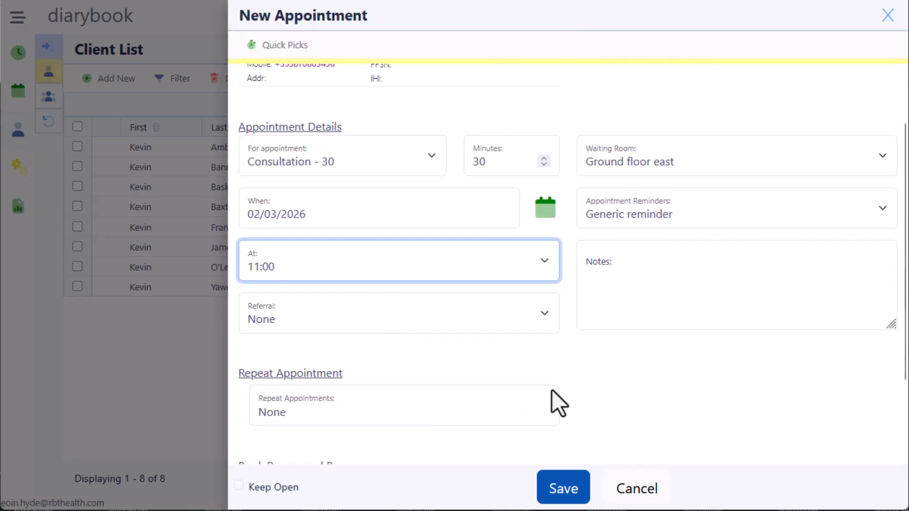
scroll(607, 392, down, 2)
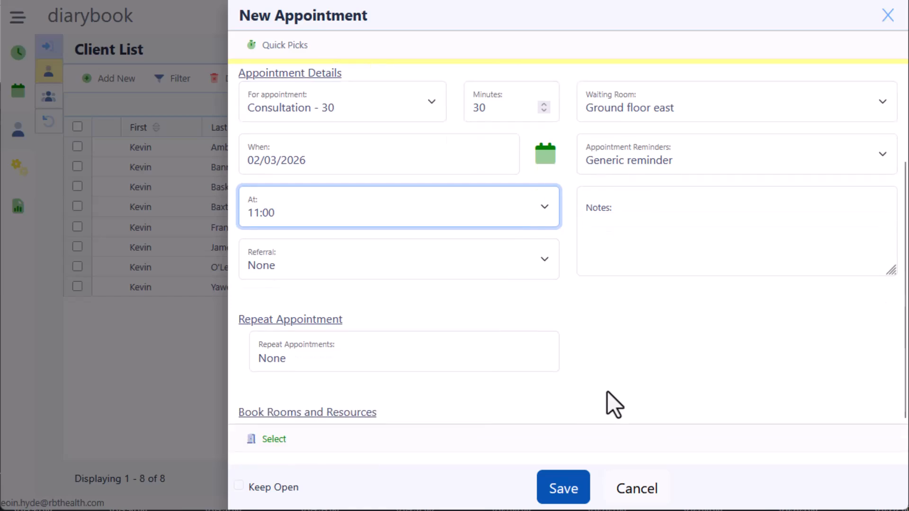
scroll(608, 391, down, 1)
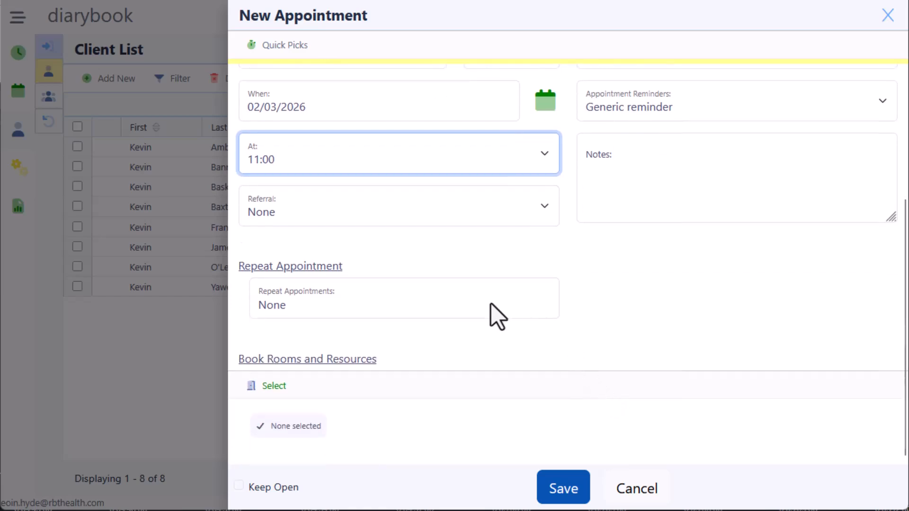
click(469, 307)
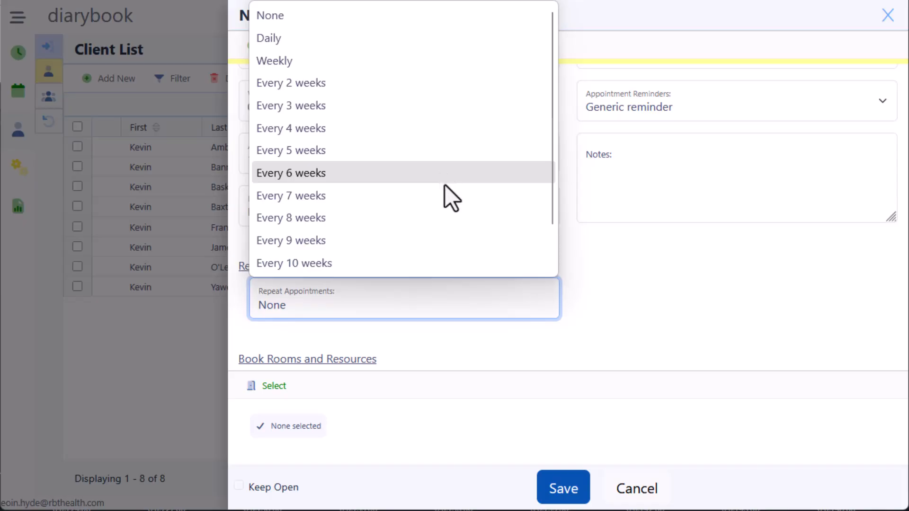
click(471, 309)
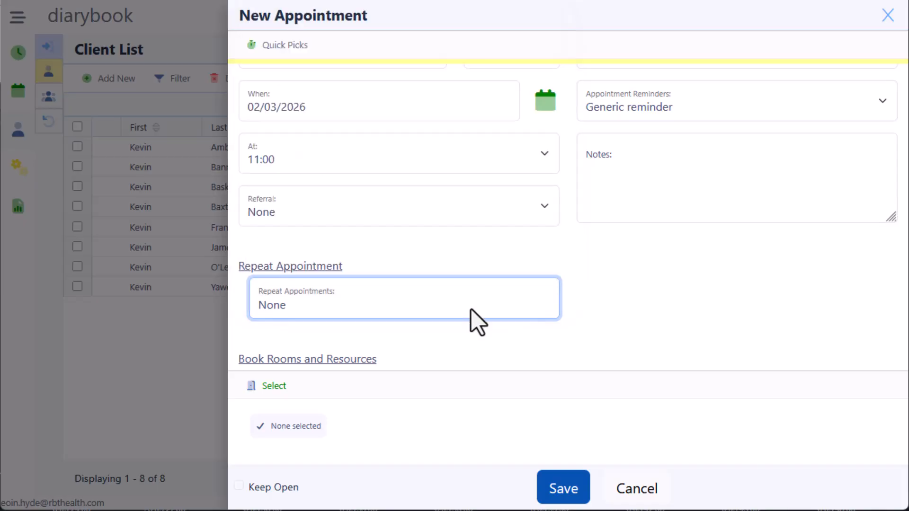
click(273, 398)
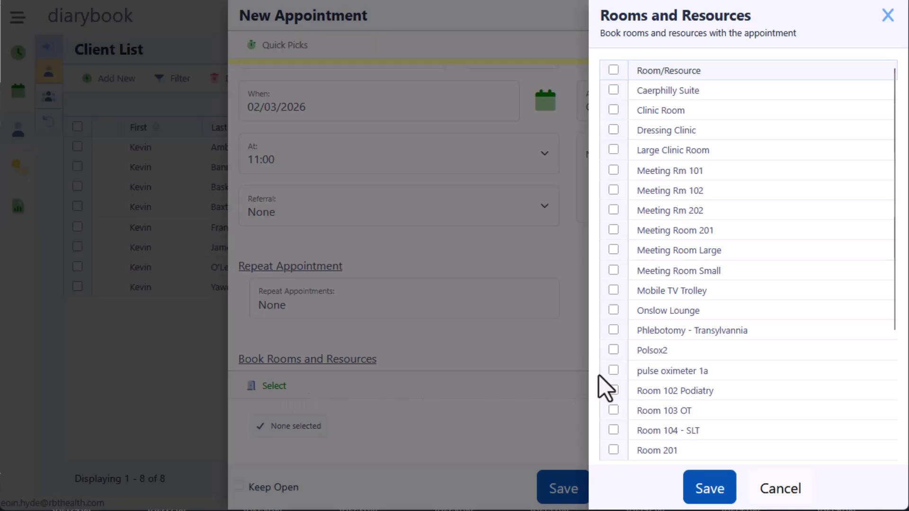
click(774, 490)
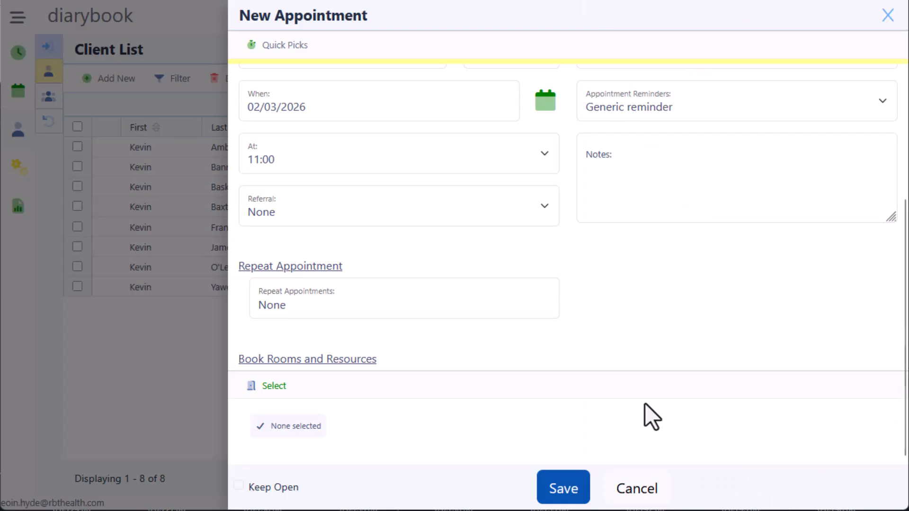
scroll(645, 404, up, 2)
scroll(645, 404, up, 2)
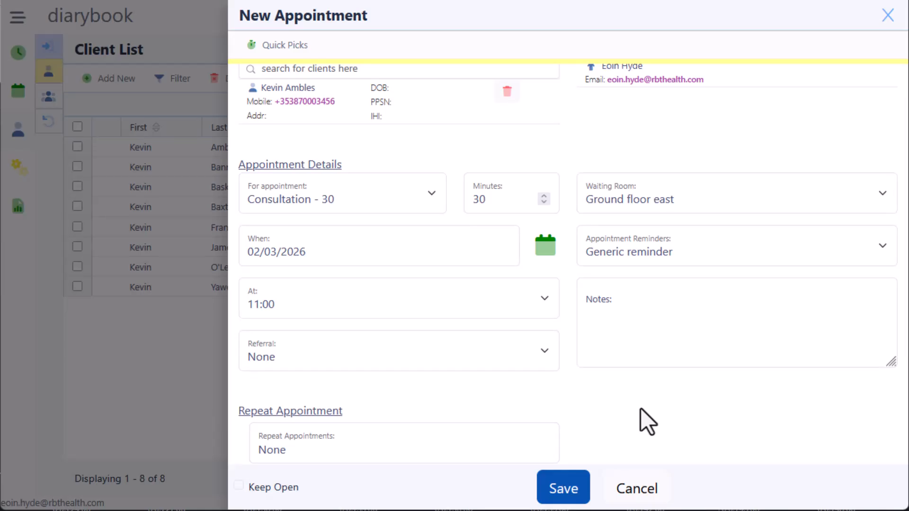
Step: Keep Ground floor east as the waiting room, pick King Street reminders, and save the 11:00 consultation
click(682, 204)
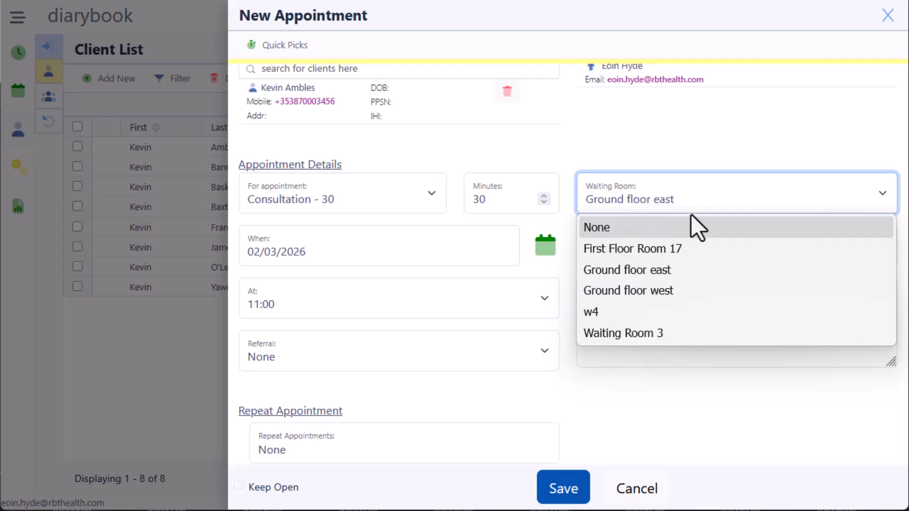
click(694, 205)
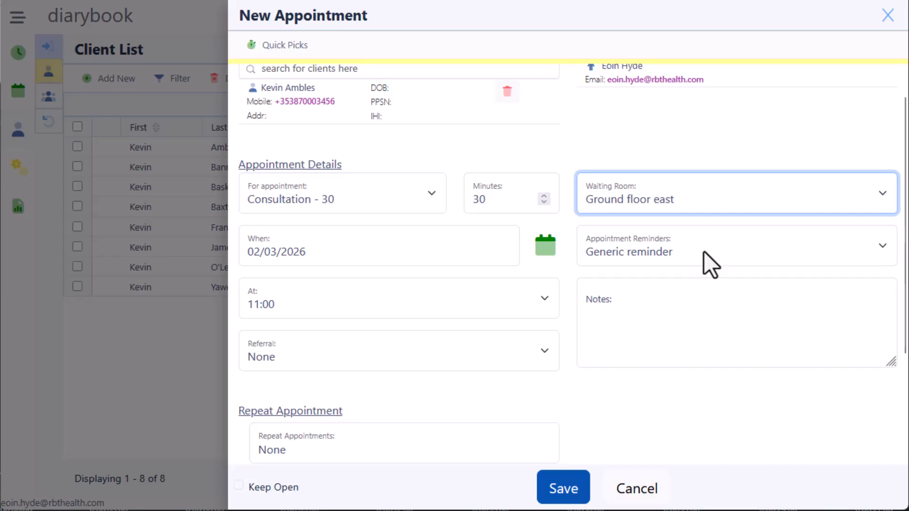
click(710, 265)
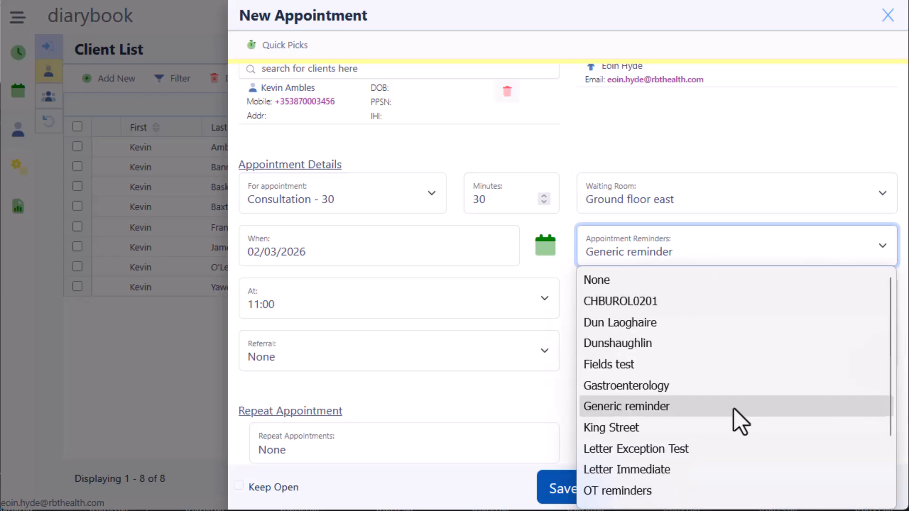
click(734, 425)
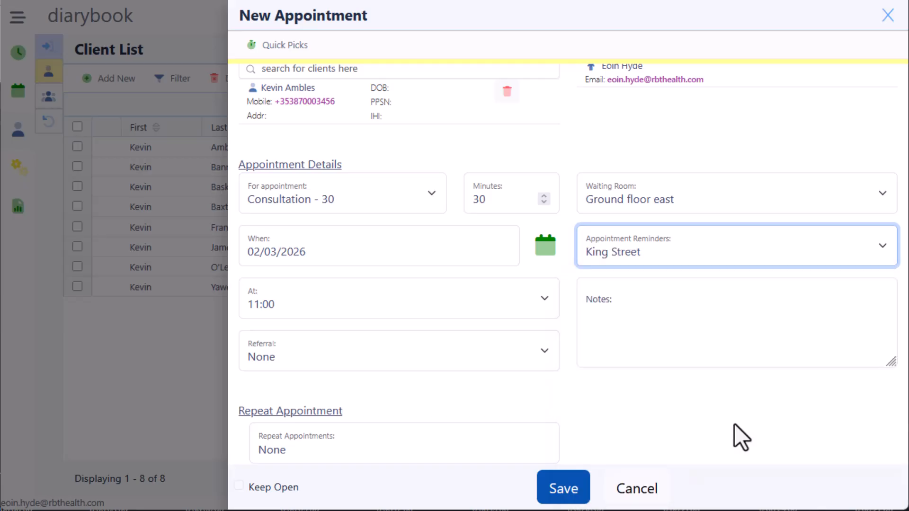
click(575, 487)
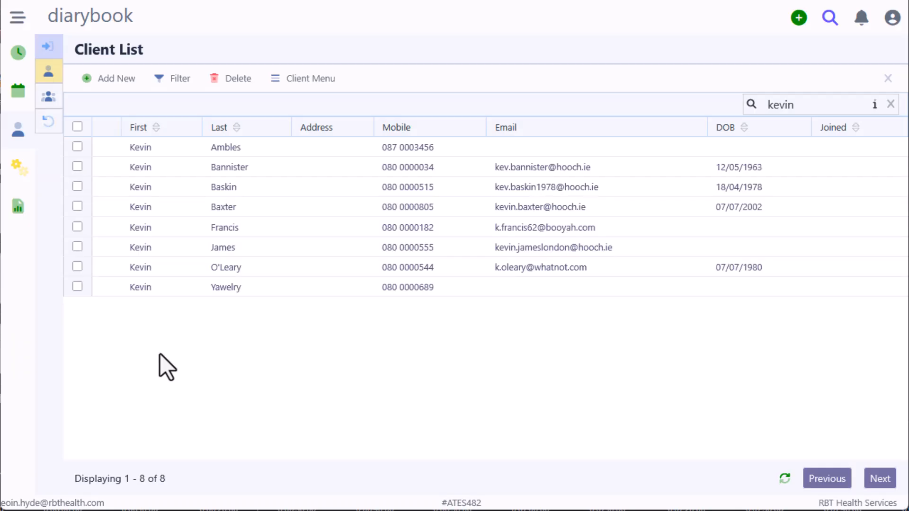
Step: Go to the appointments list and open the 02/03/2026 9:00 Consultation - 30 details
click(16, 54)
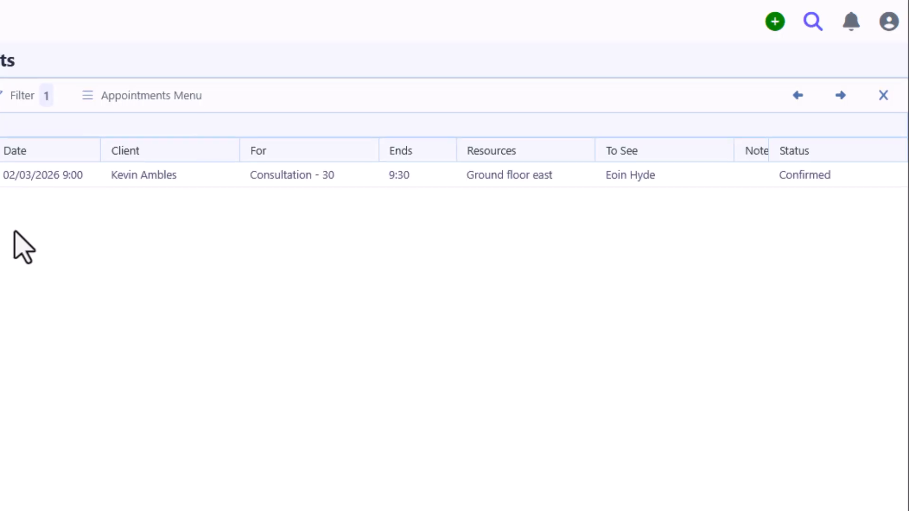
click(8, 177)
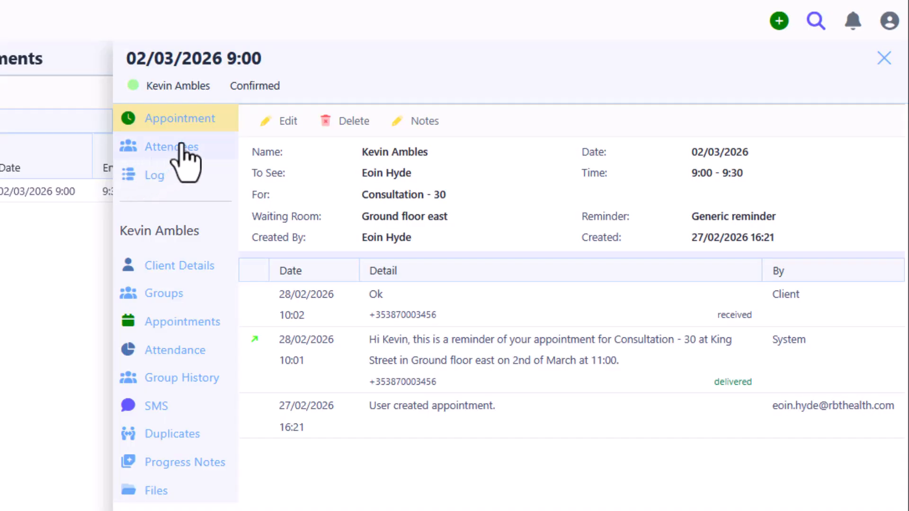
Step: Review the attendees, close the 9:00 appointment details, and bring up the account panel
click(196, 150)
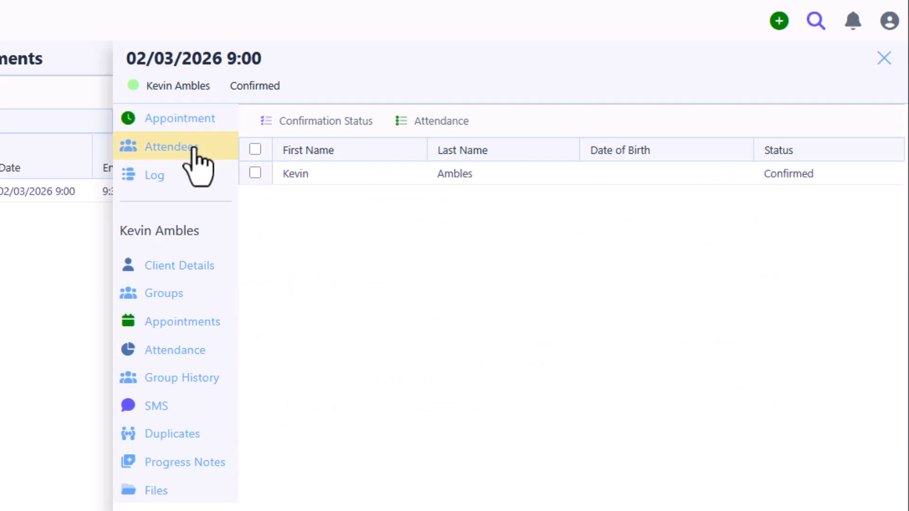
click(323, 183)
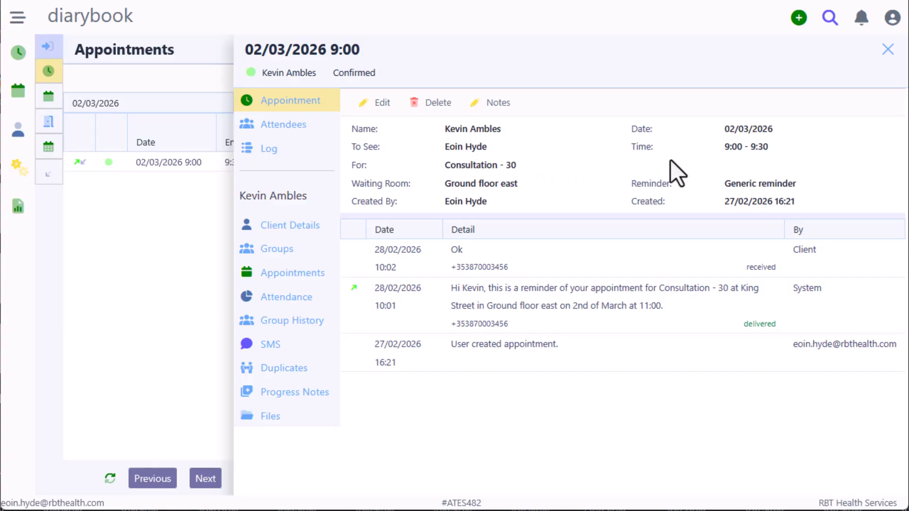
click(888, 49)
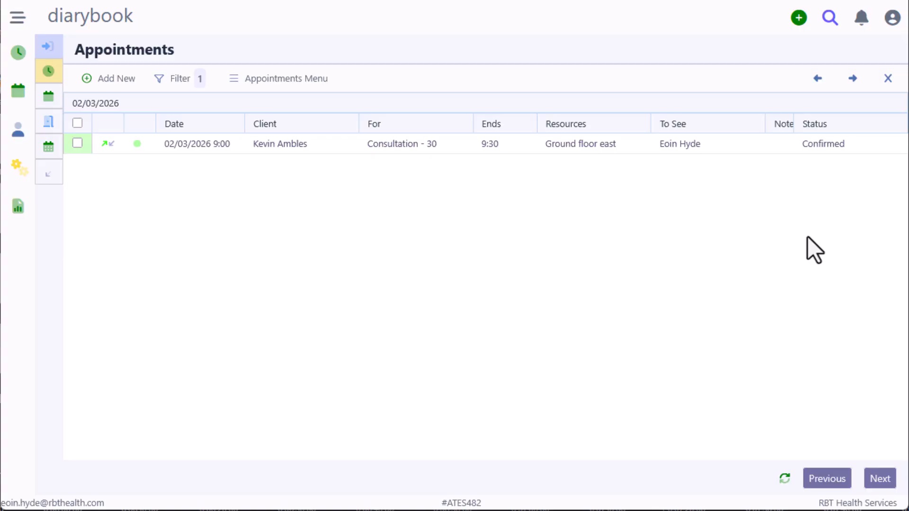
click(893, 18)
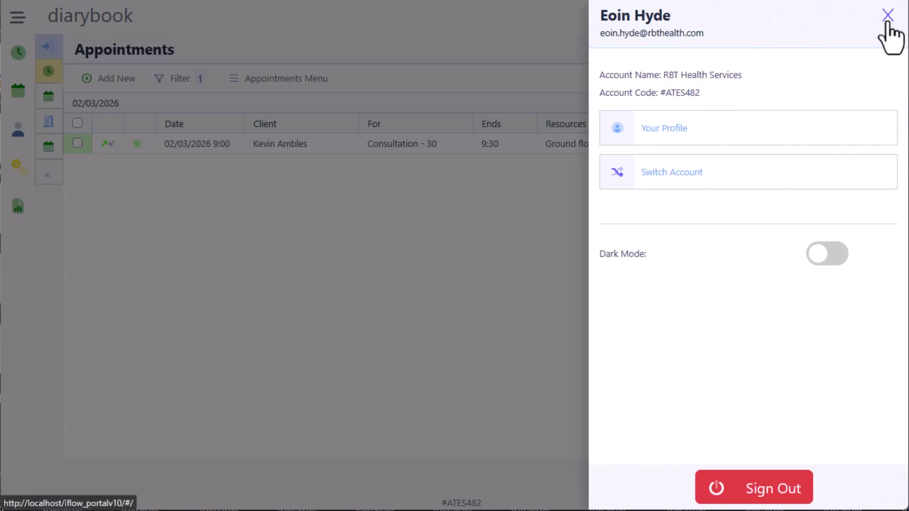
Step: Sign out, then sign in with the other staff account's e-mail and password
click(782, 493)
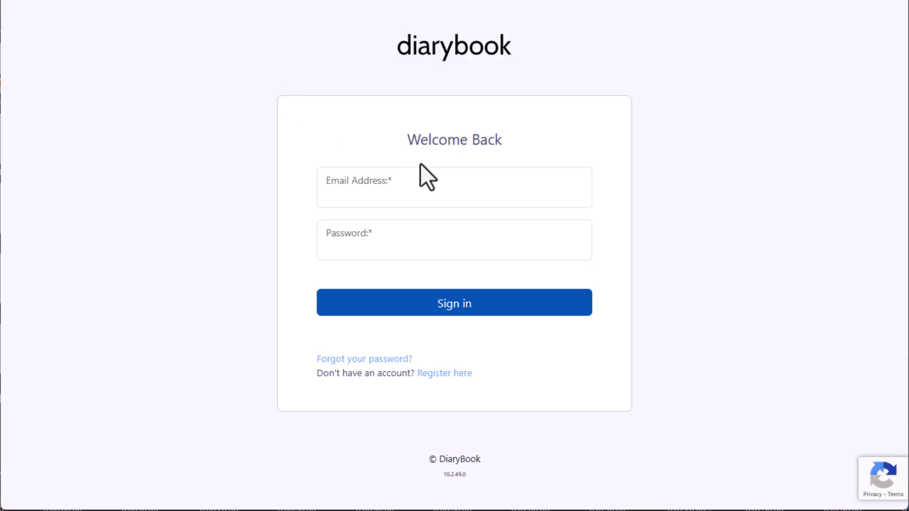
click(460, 186)
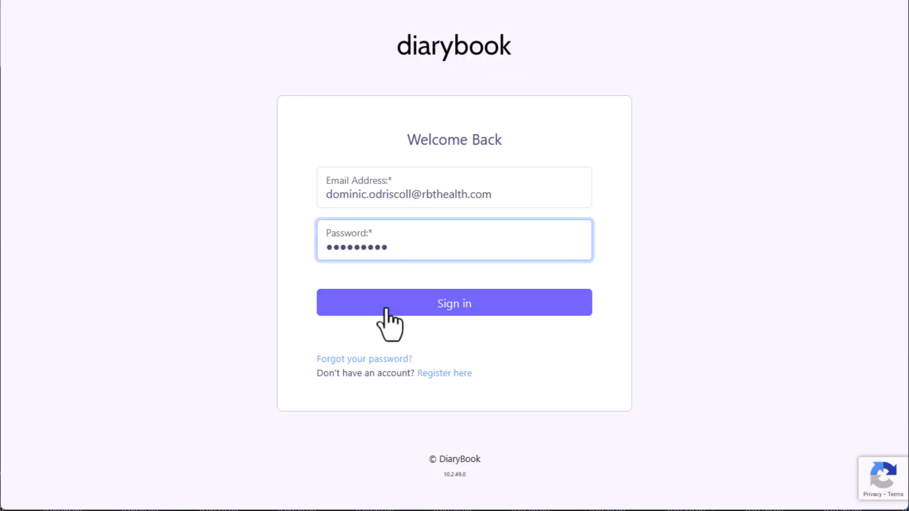
click(386, 309)
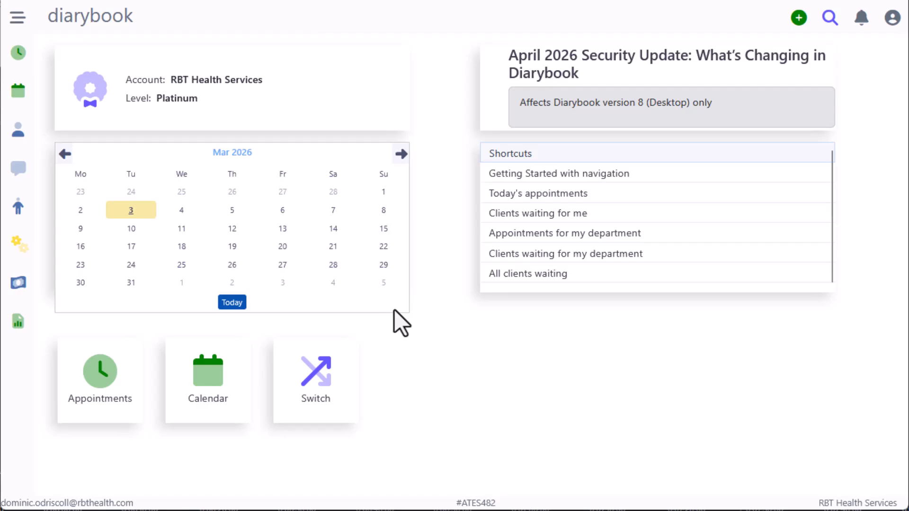
Step: Open the appointments list and step back through the days to 06/03/2026
click(18, 67)
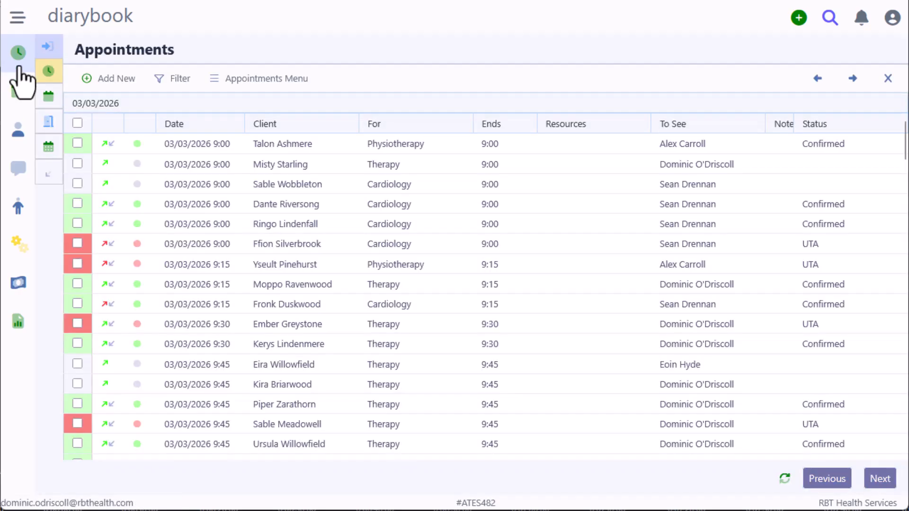
click(806, 81)
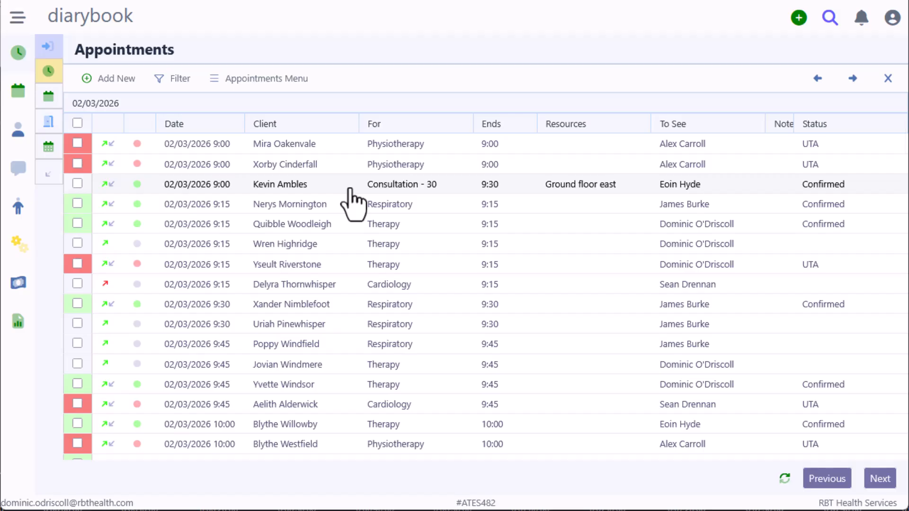
scroll(353, 201, down, 10)
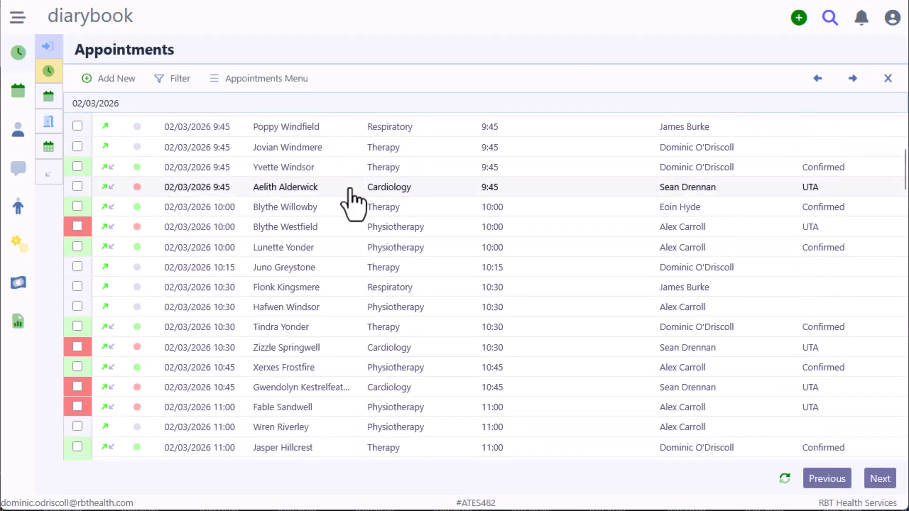
scroll(353, 201, down, 3)
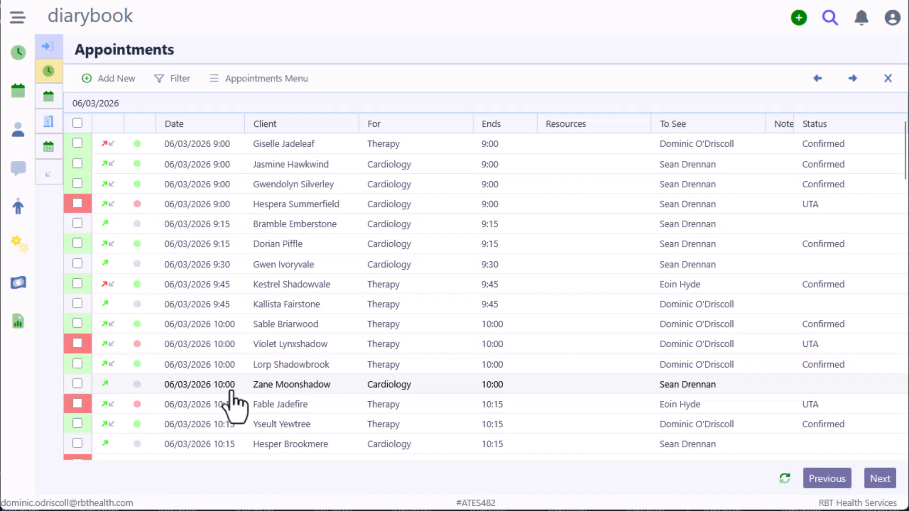
click(219, 350)
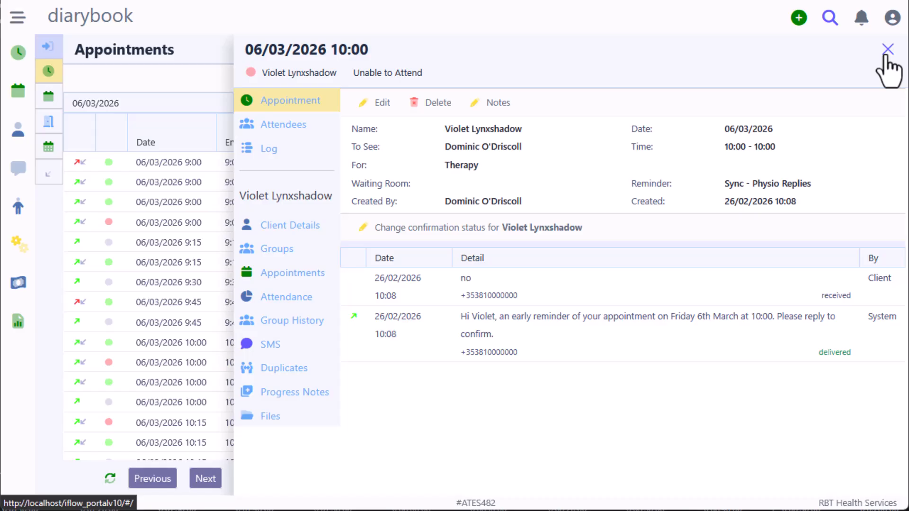
click(888, 49)
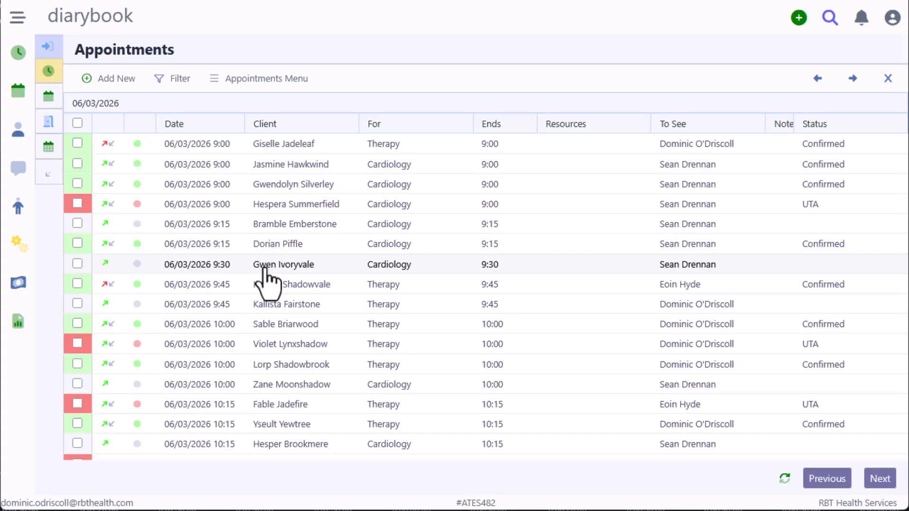
Step: Mark the 06/03/2026 9:30 Cardiology appointment as Confirmed
click(266, 270)
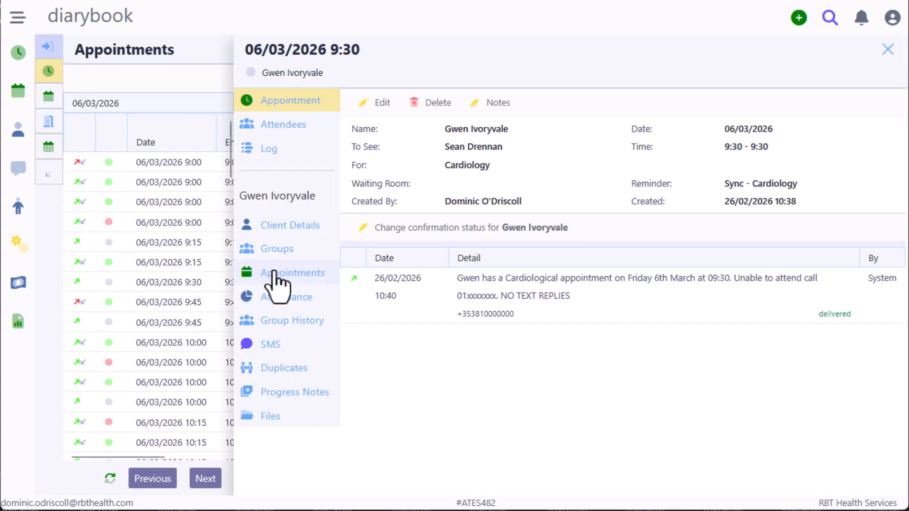
click(365, 232)
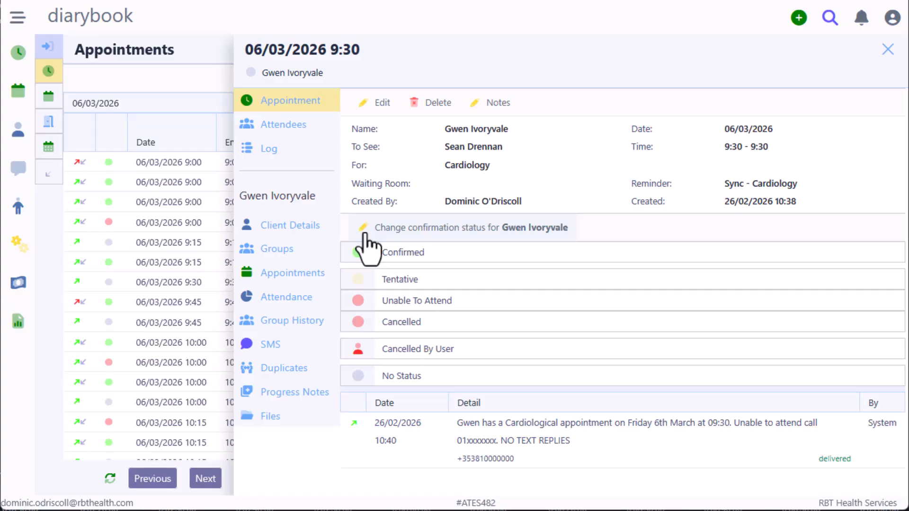
click(405, 259)
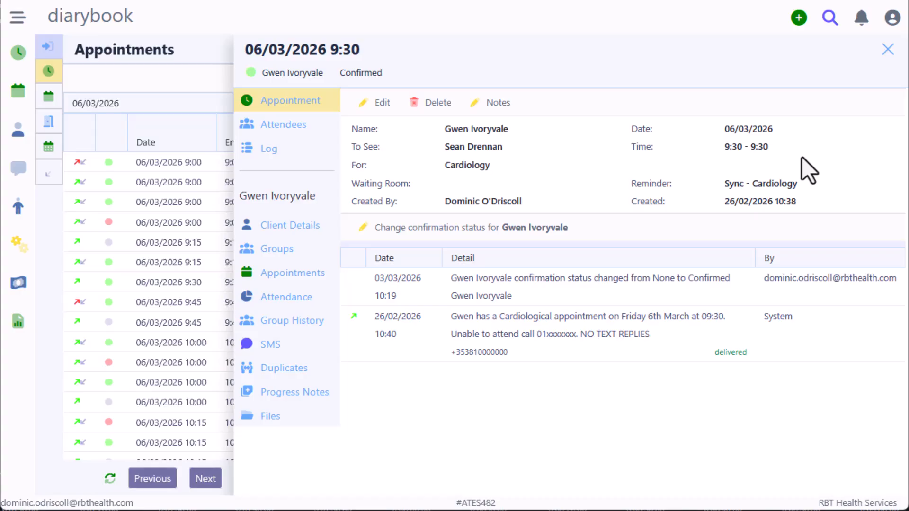
Step: Review that client's appointments and personal details, then close the panel
click(301, 283)
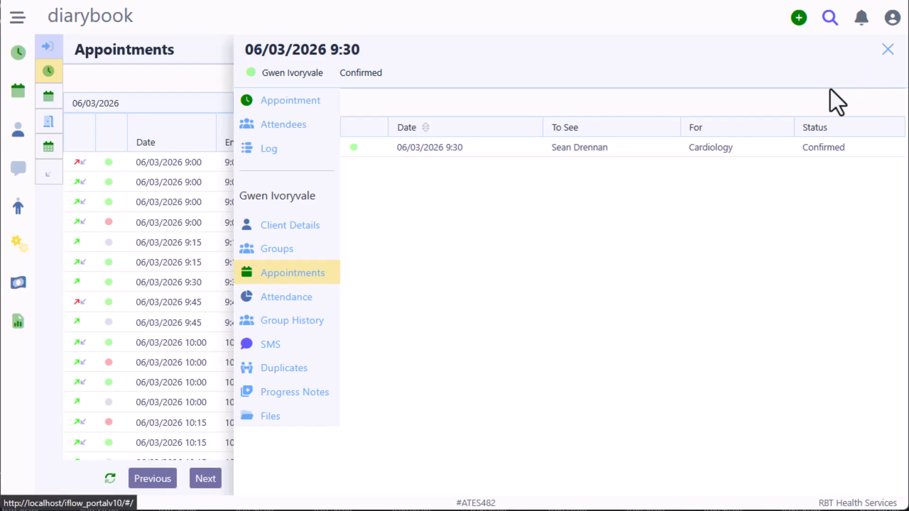
click(316, 228)
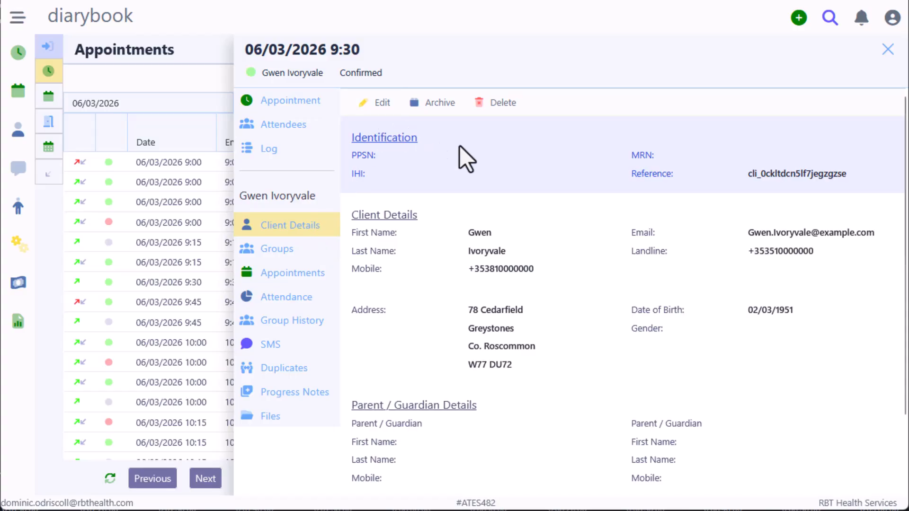
click(887, 49)
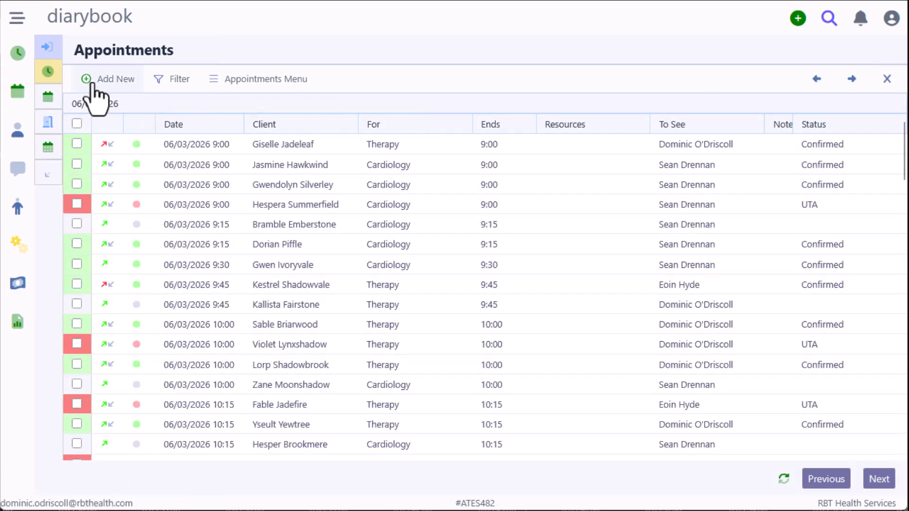
Step: Jump to 11 March 2026 and filter the list to the logged-in clinician's appointments
click(47, 48)
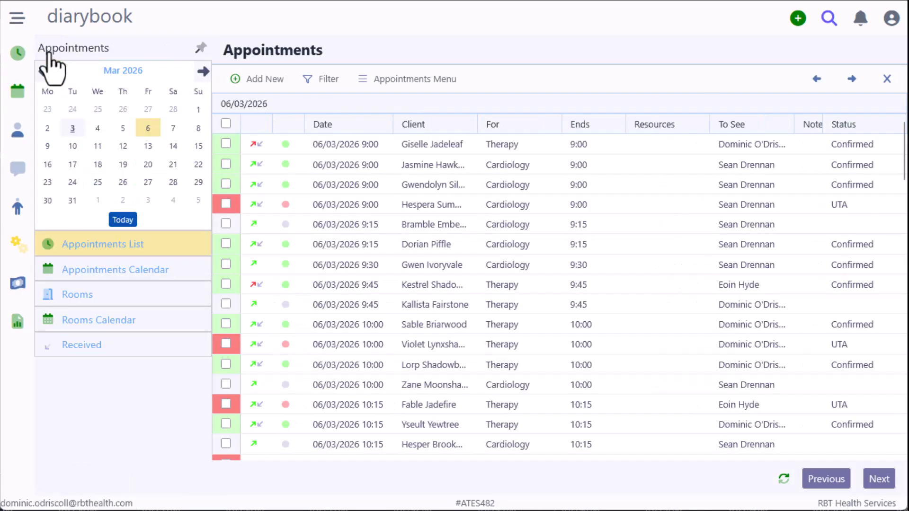
click(97, 147)
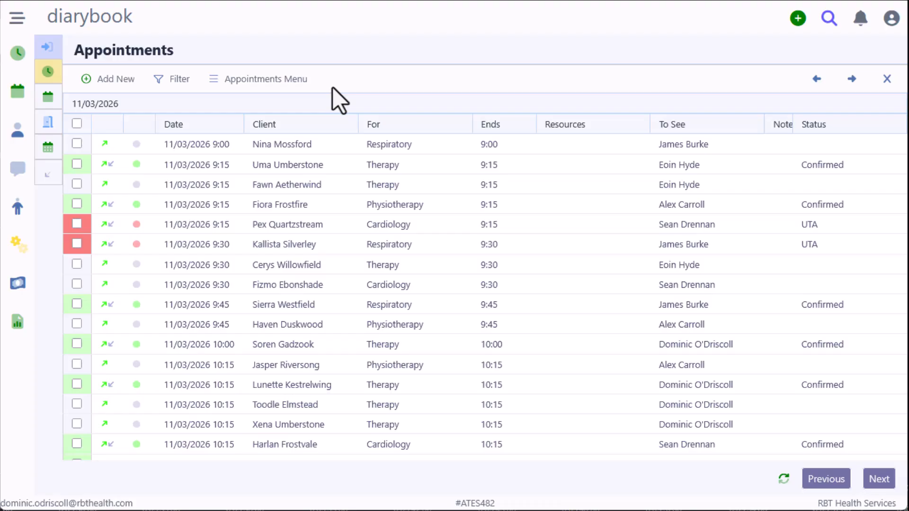
click(179, 79)
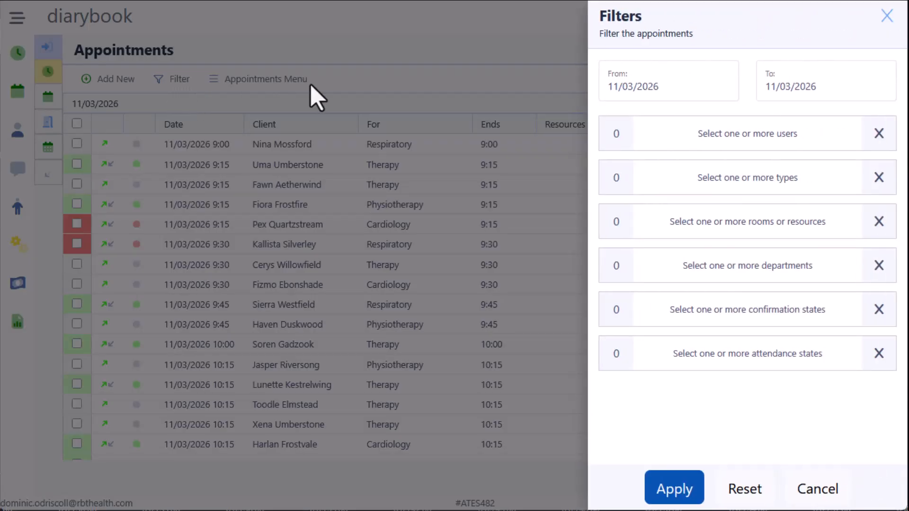
click(734, 143)
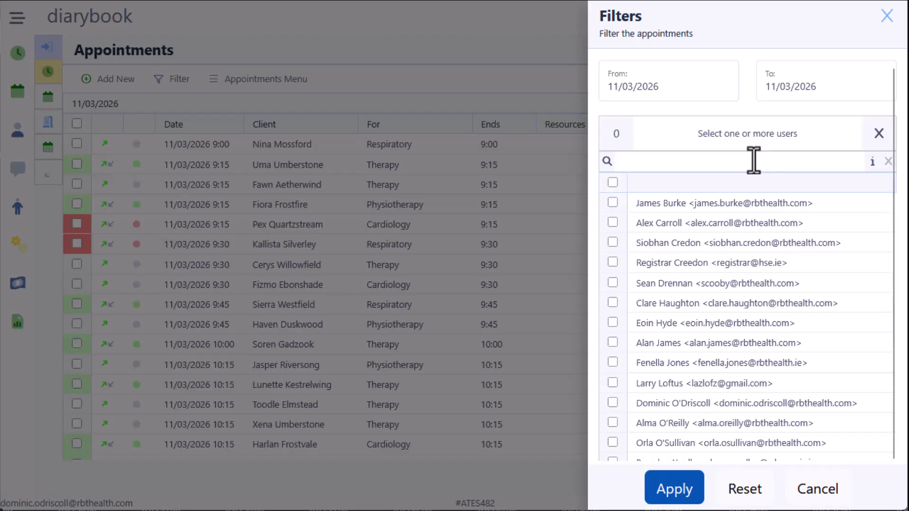
click(704, 406)
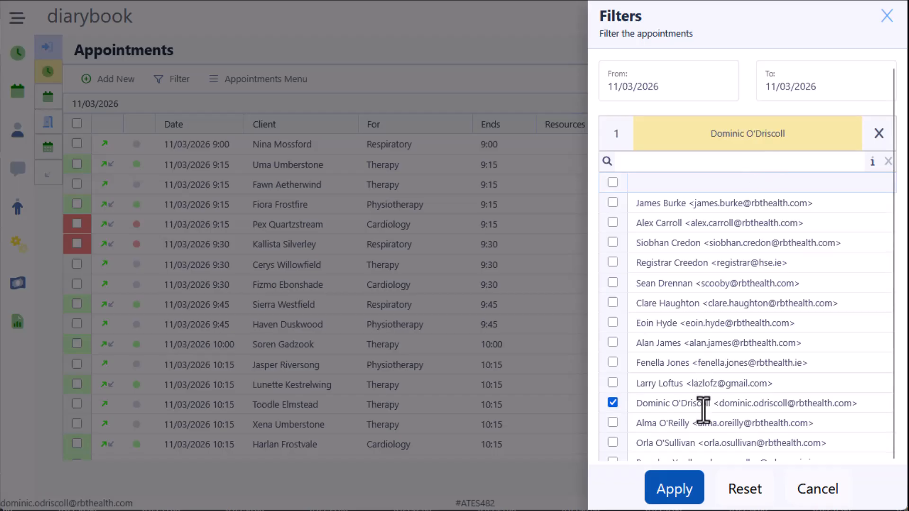
click(672, 491)
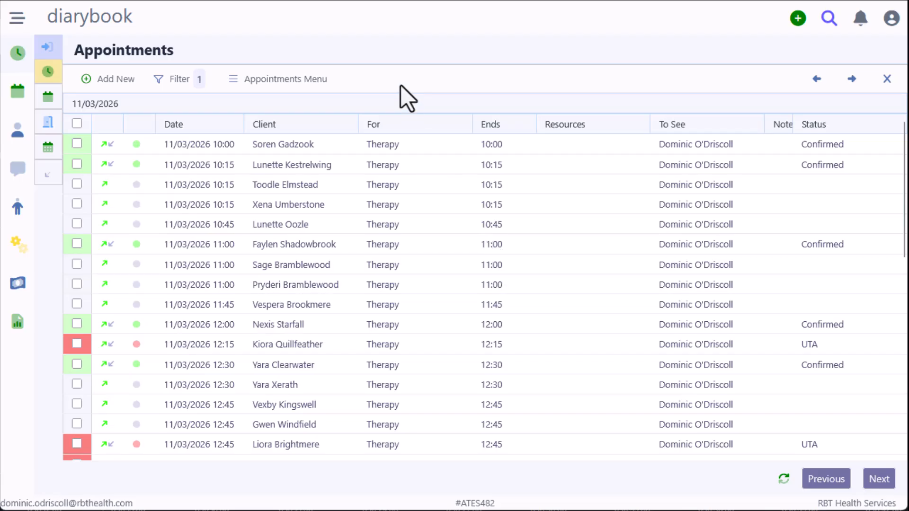
Step: Select all 38 filtered appointments and start a bulk SMS to their clients
click(77, 123)
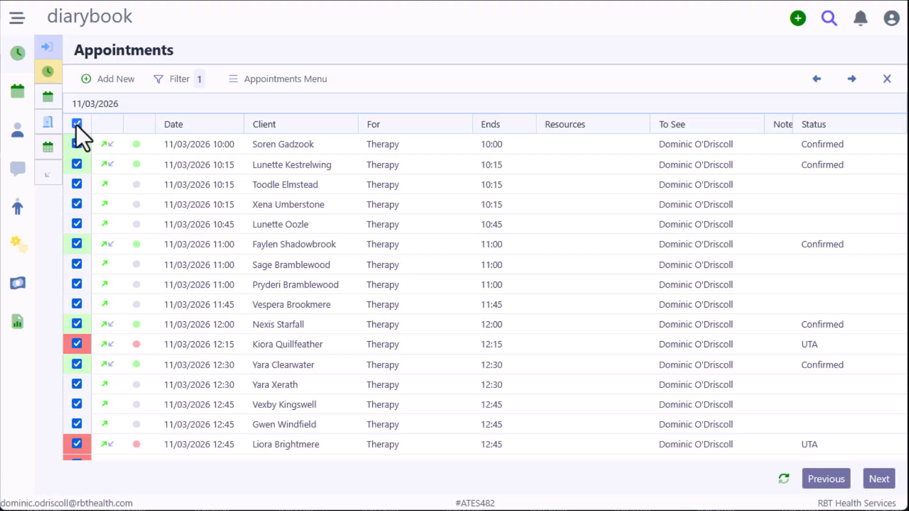
click(271, 85)
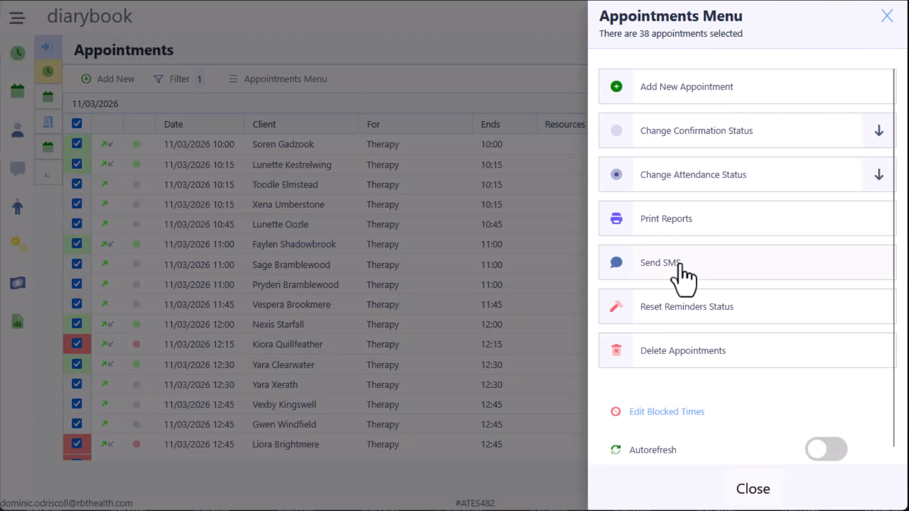
click(680, 265)
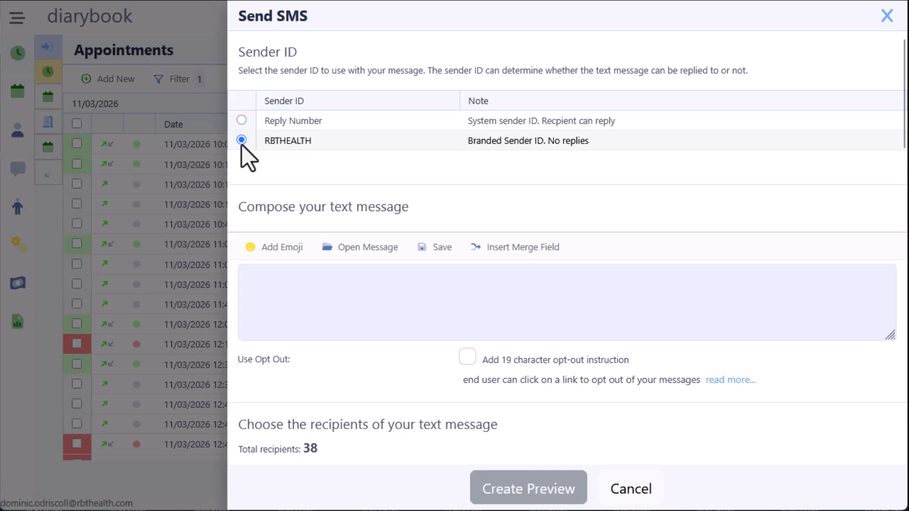
Step: Paste the prepared cancellation message, generate the preview, and send the texts
click(414, 284)
text(Hi ^^name^^, unfortunately we've had to cancel your appointment on ^^date^^. We will be in contact to arrange another with you. Kind regards.)
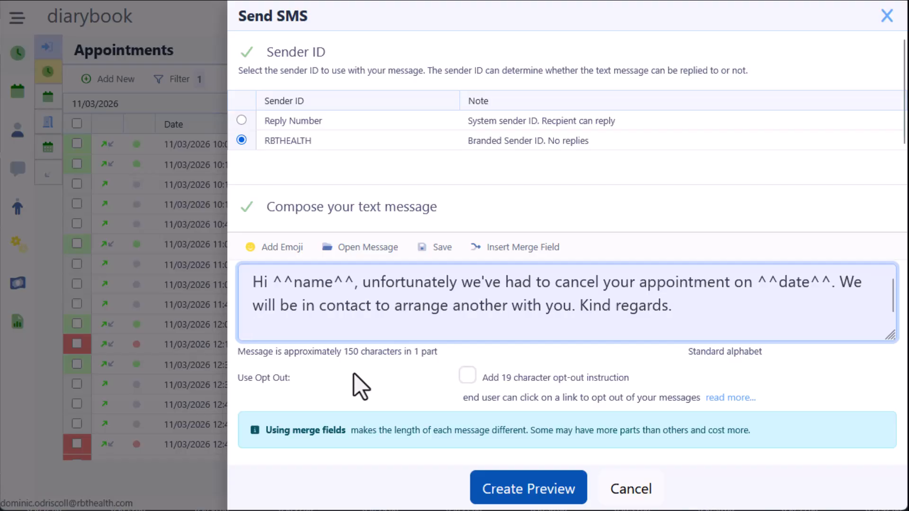
scroll(354, 373, down, 2)
scroll(354, 373, down, 10)
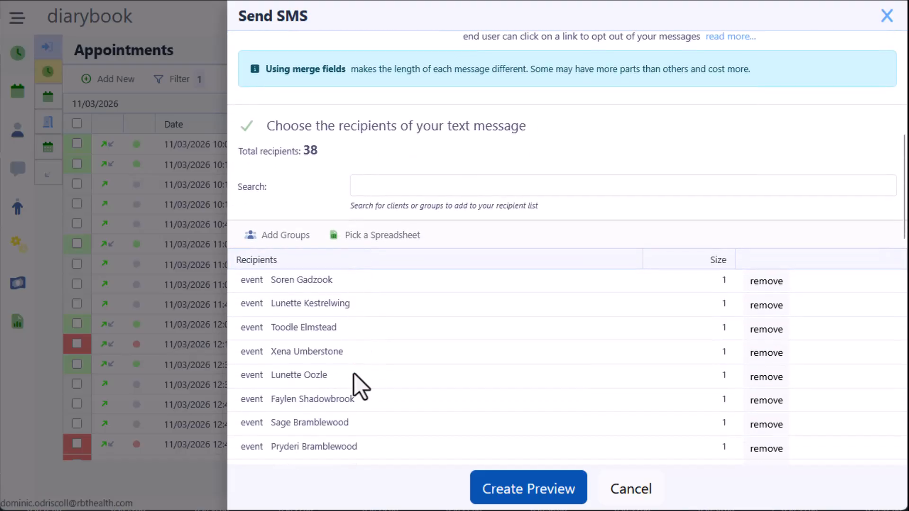
scroll(360, 386, down, 5)
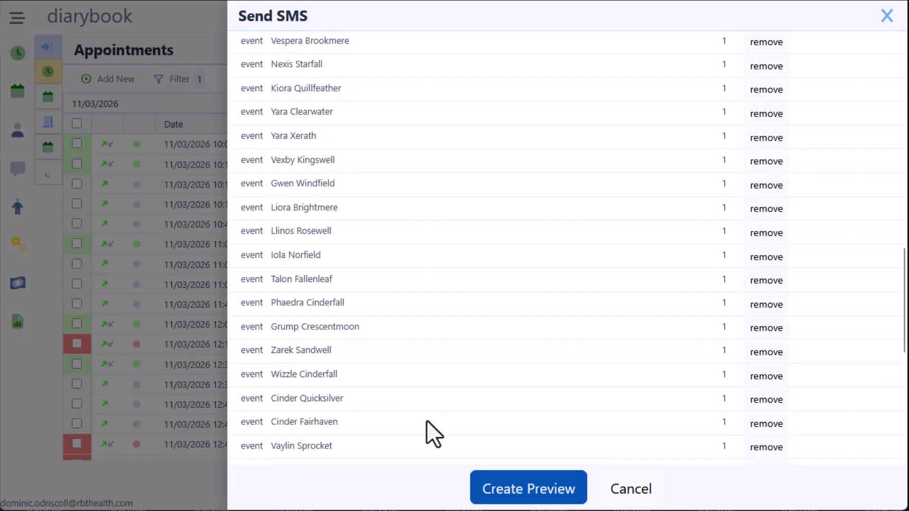
click(521, 495)
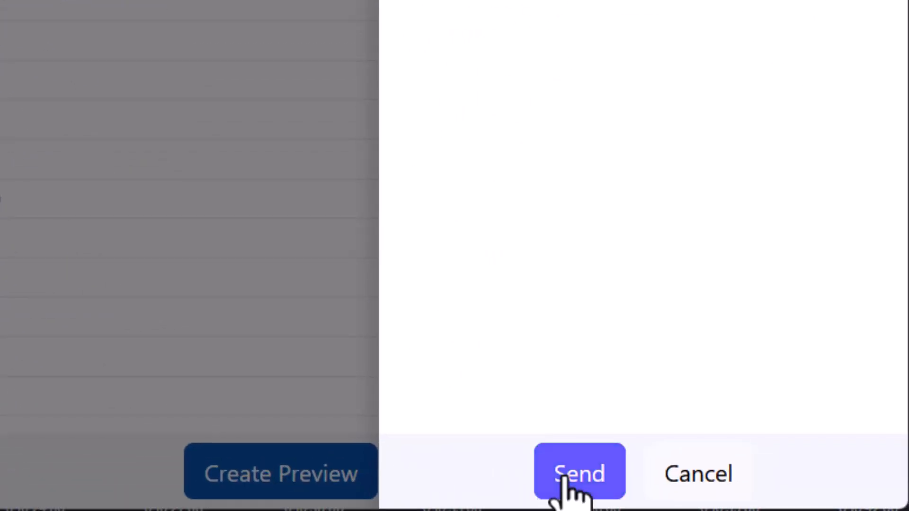
click(565, 478)
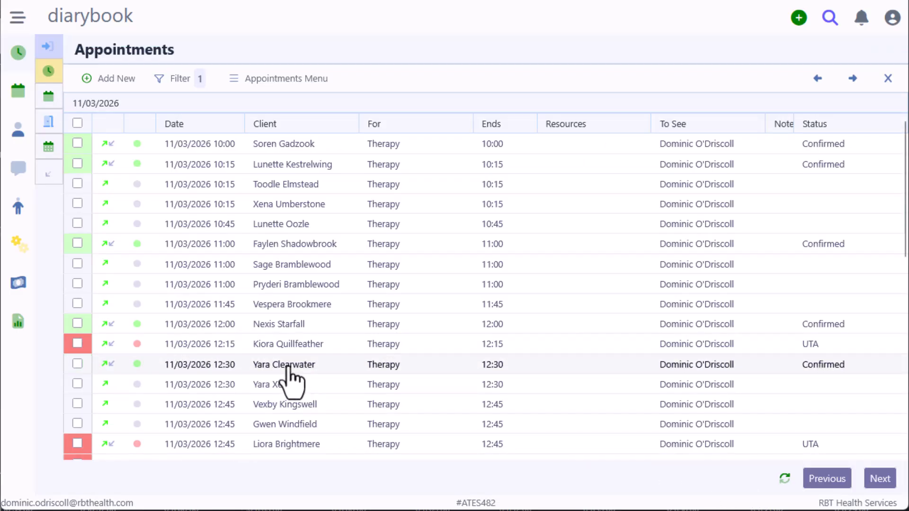
Step: Reselect all 38 appointments and bulk-change their confirmation status to Cancelled By User
click(77, 124)
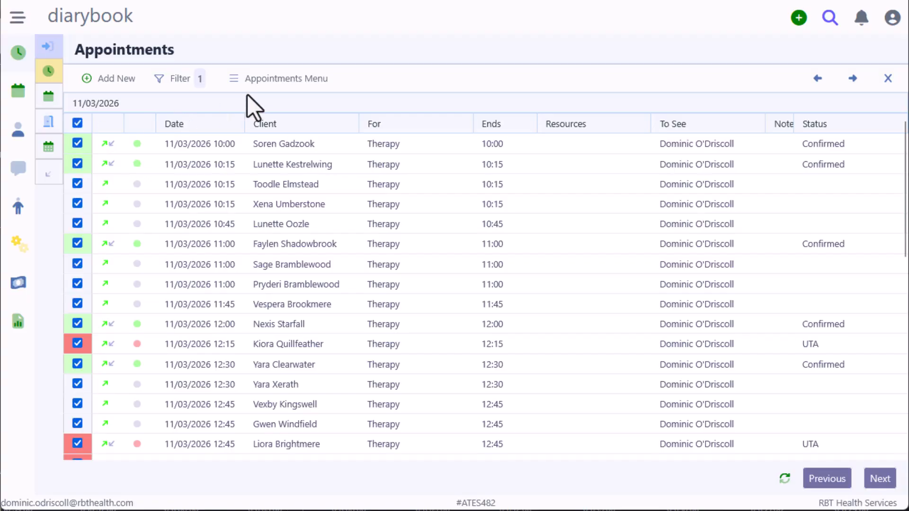
click(265, 81)
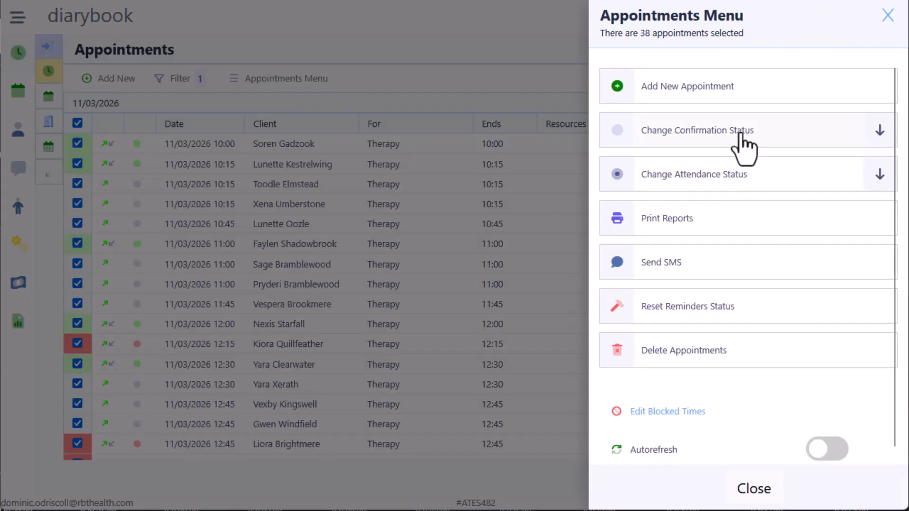
click(741, 136)
click(702, 265)
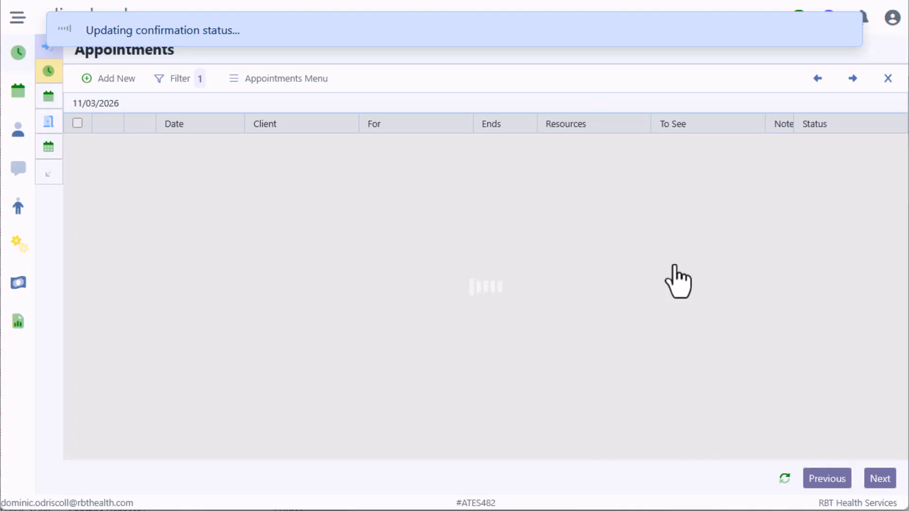